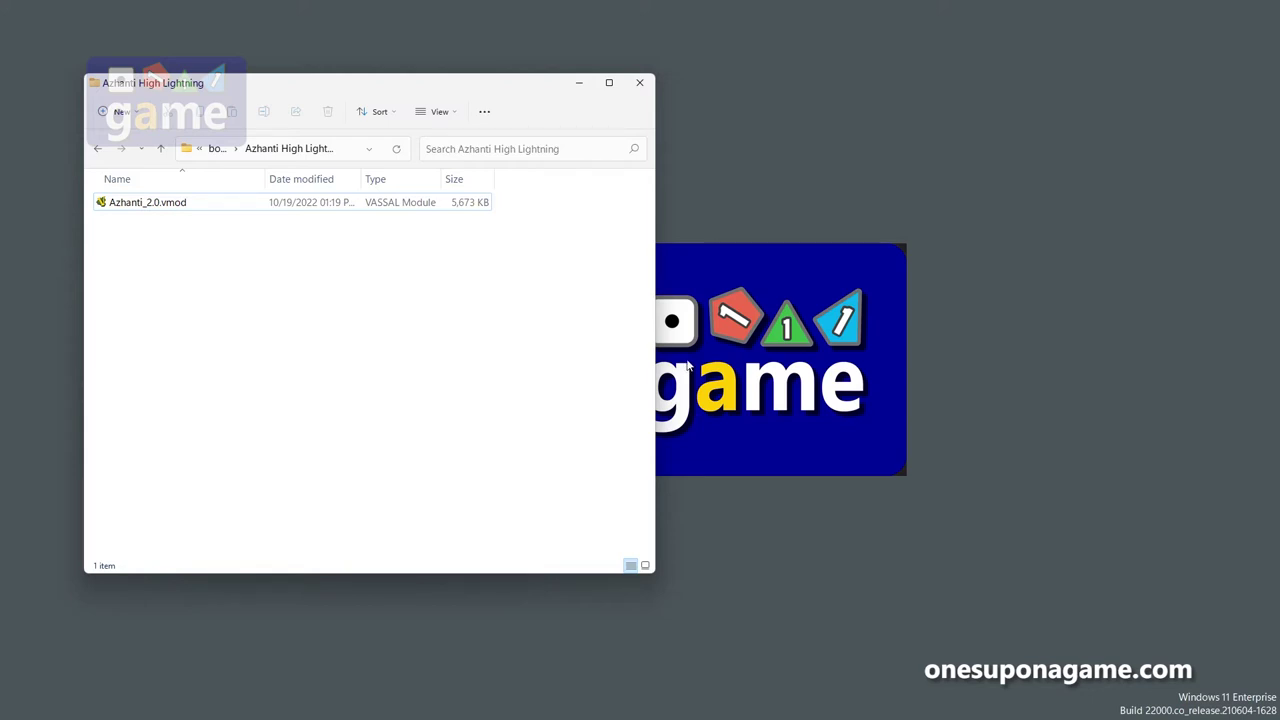
- Rename the module file to Azhanti_2.0.vmod.zip and accept the file extension change
left_click(166, 214)
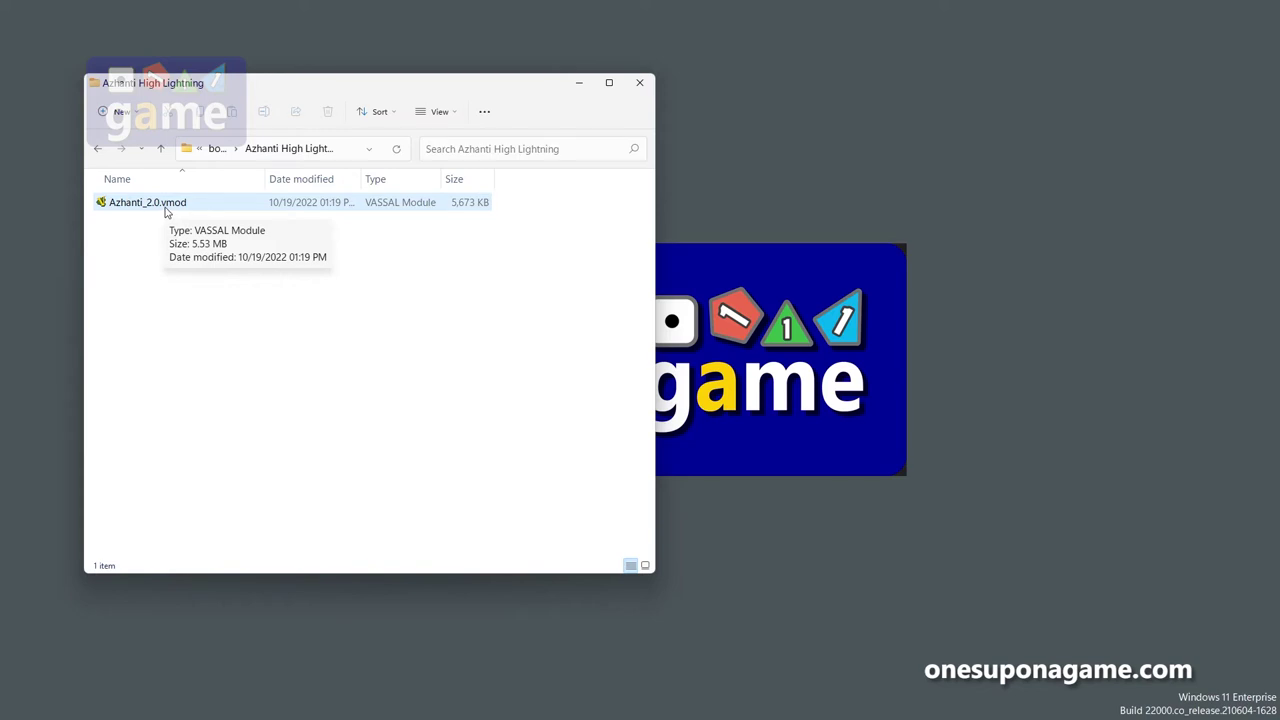
left_click(237, 241)
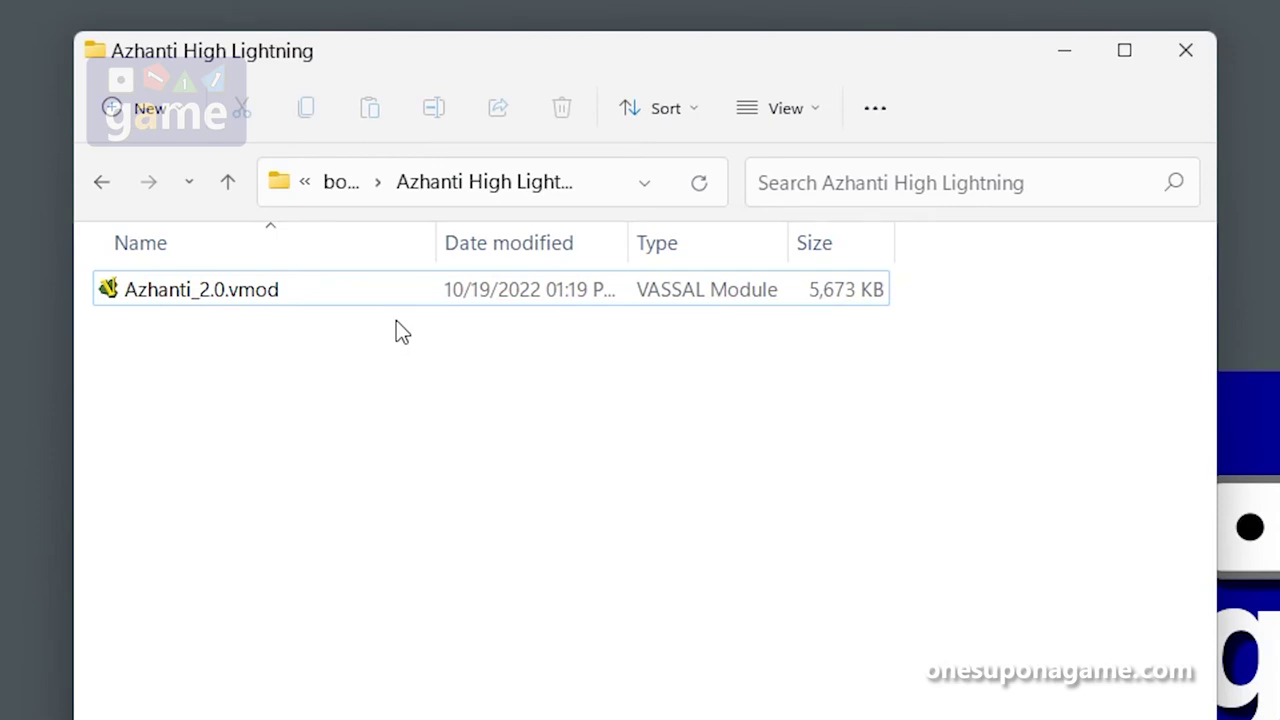
left_click(332, 292)
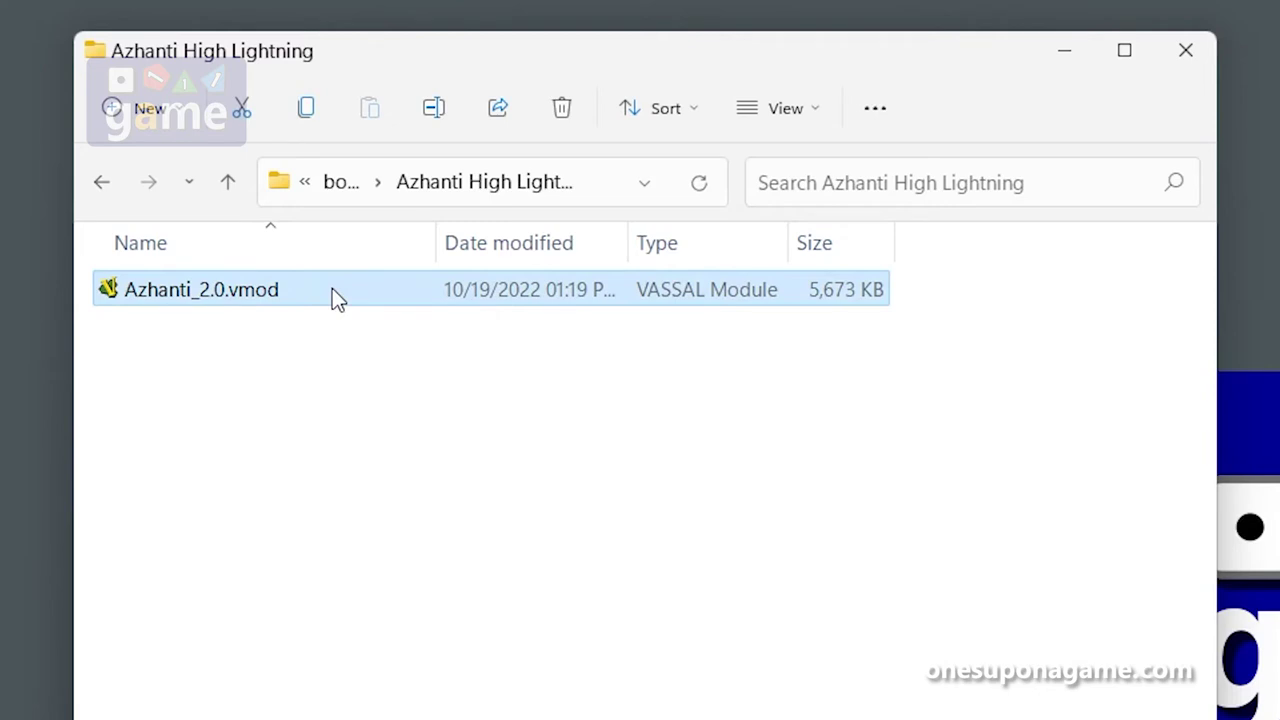
key("F2")
key("End")
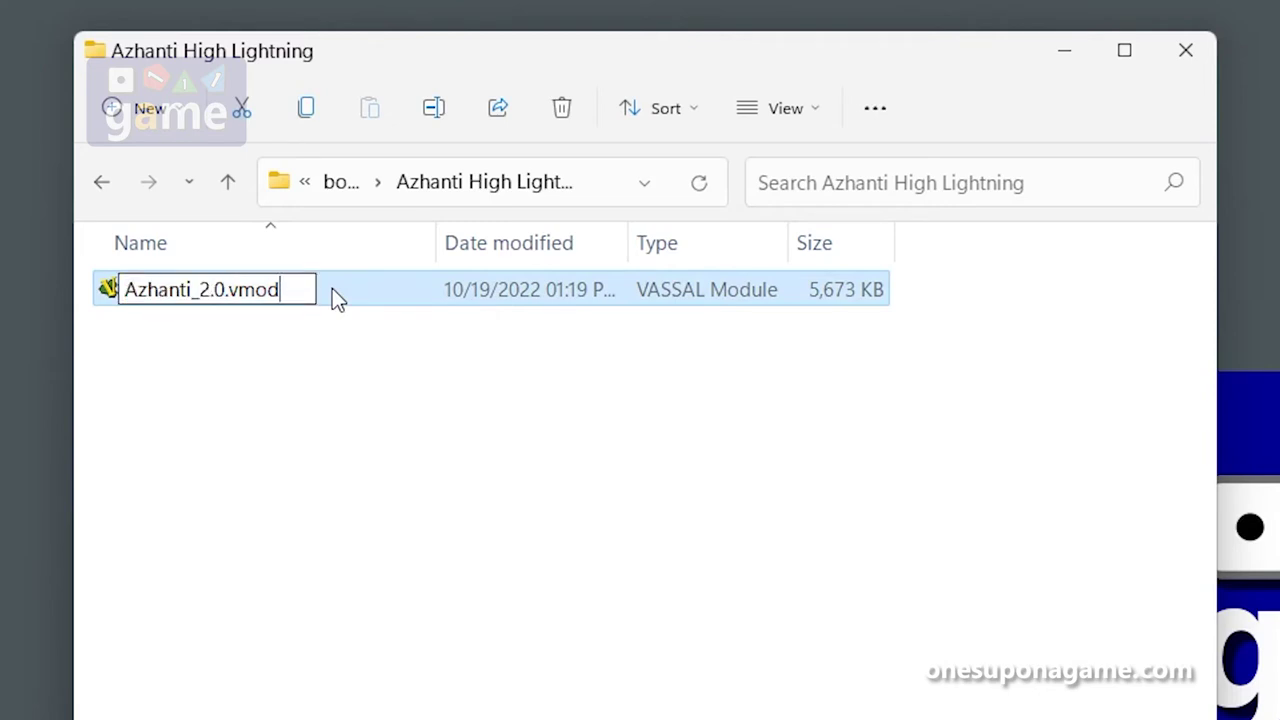
type(".zip")
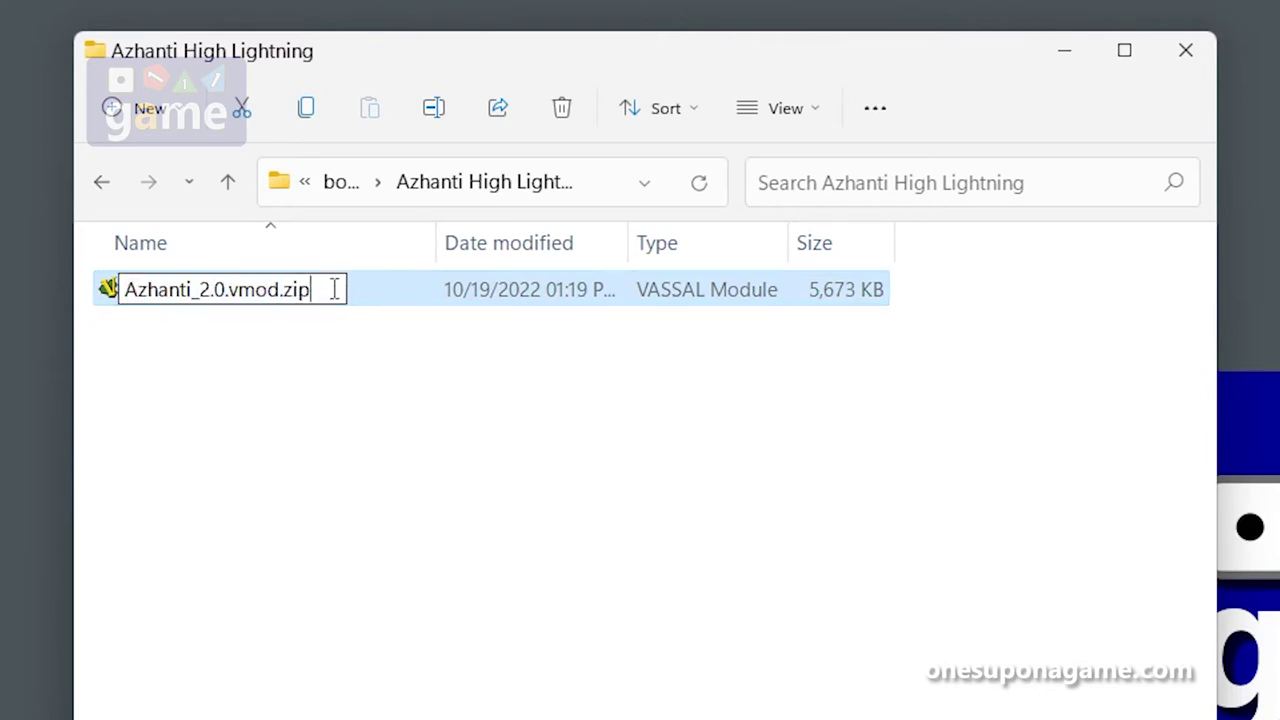
key("Return")
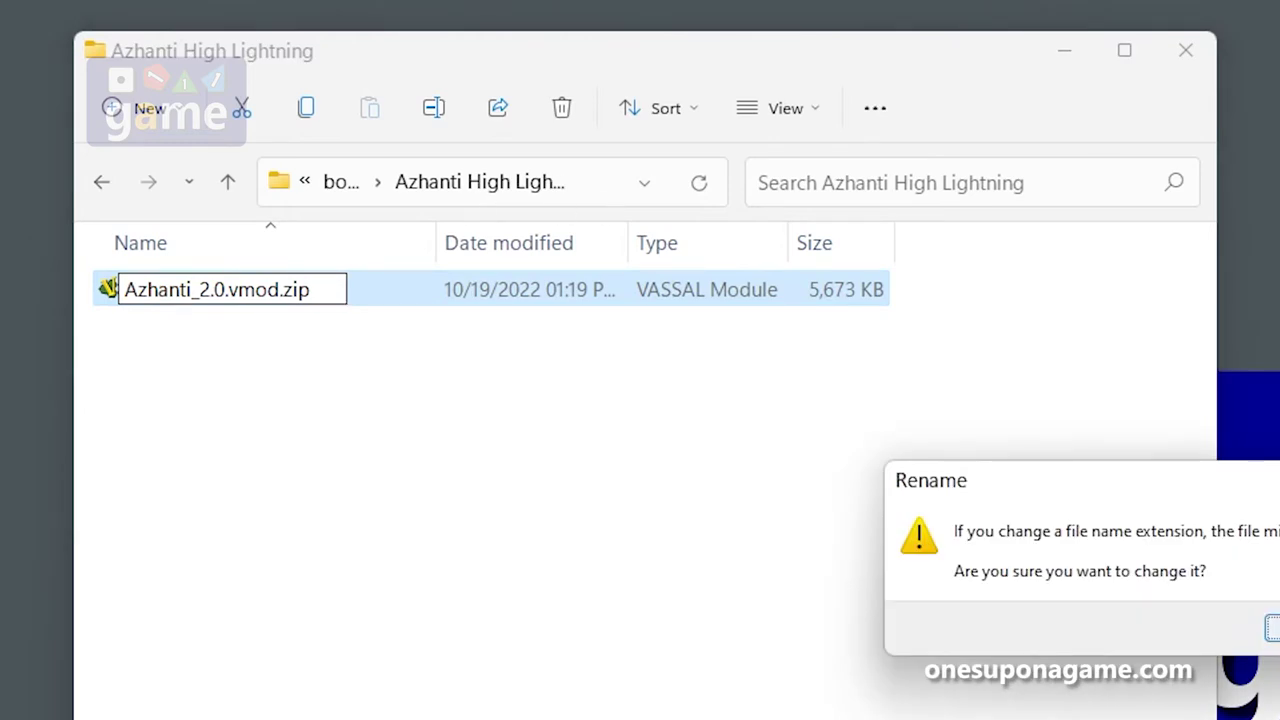
key("Return")
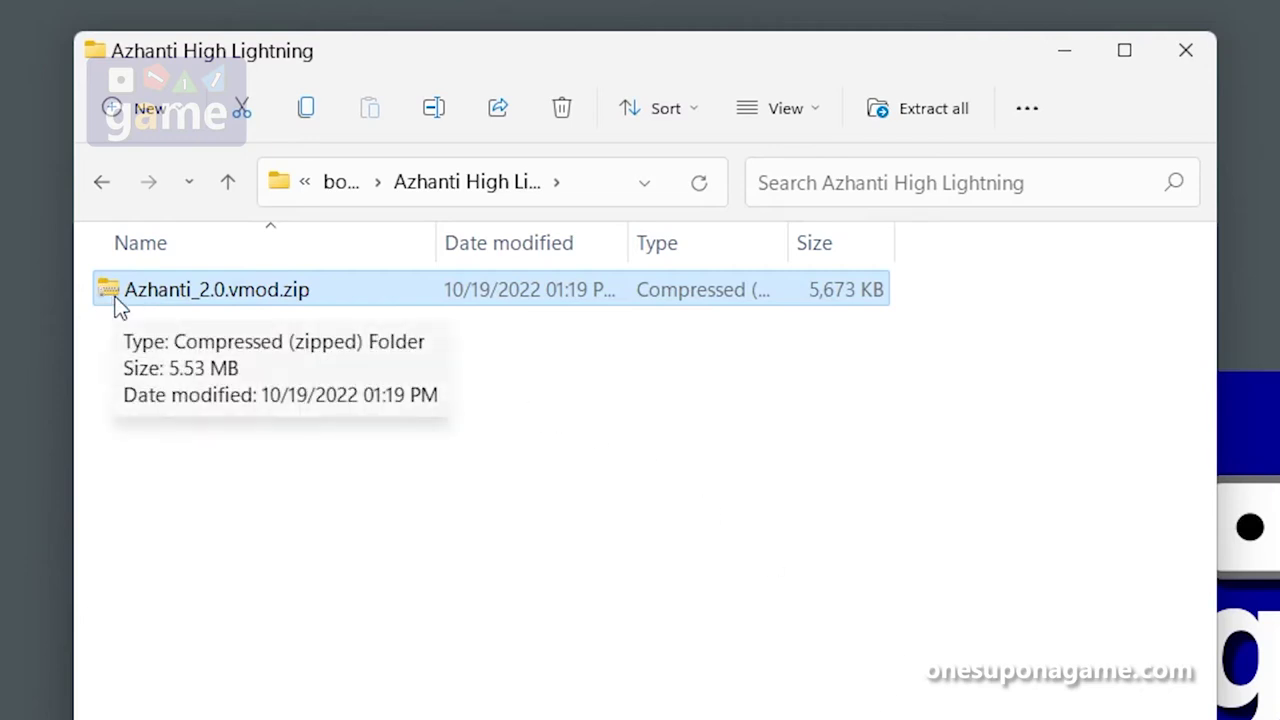
- Enlarge the file icons, then open Azhanti_2.0.vmod.zip and look through its images folder
scroll(121, 309, "up", 3, "ctrl")
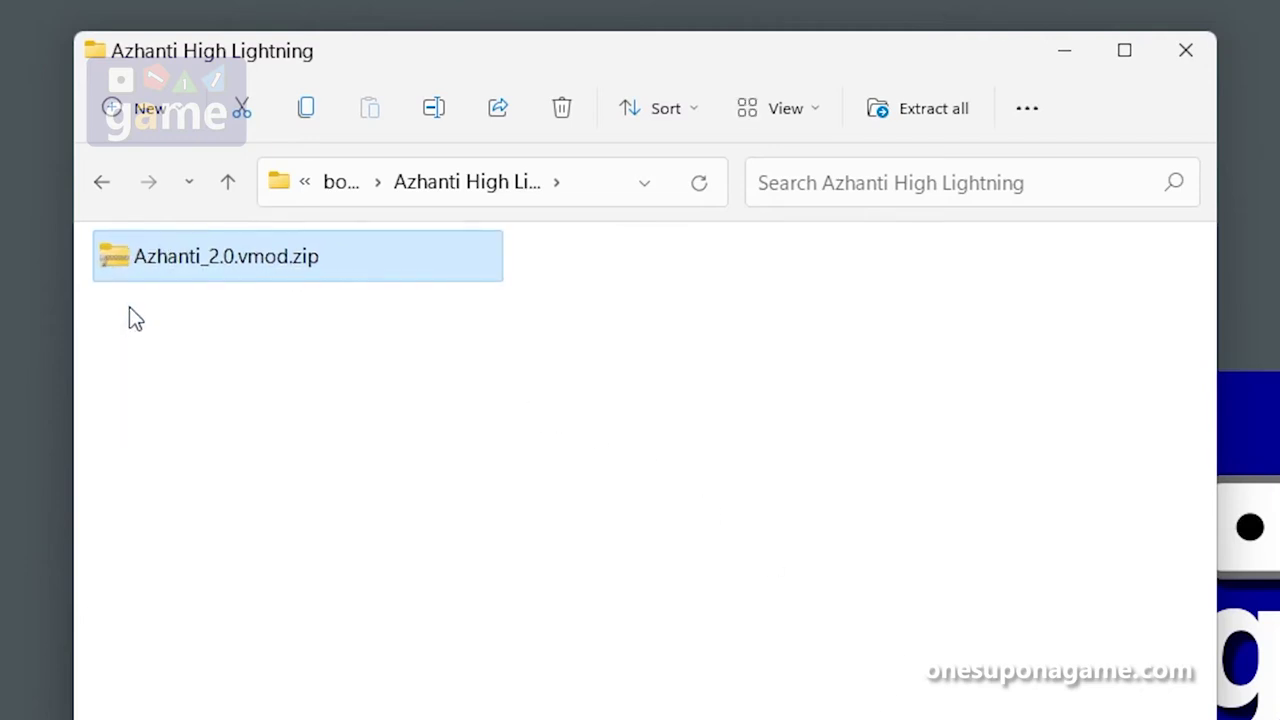
scroll(140, 293, "up", 2, "ctrl")
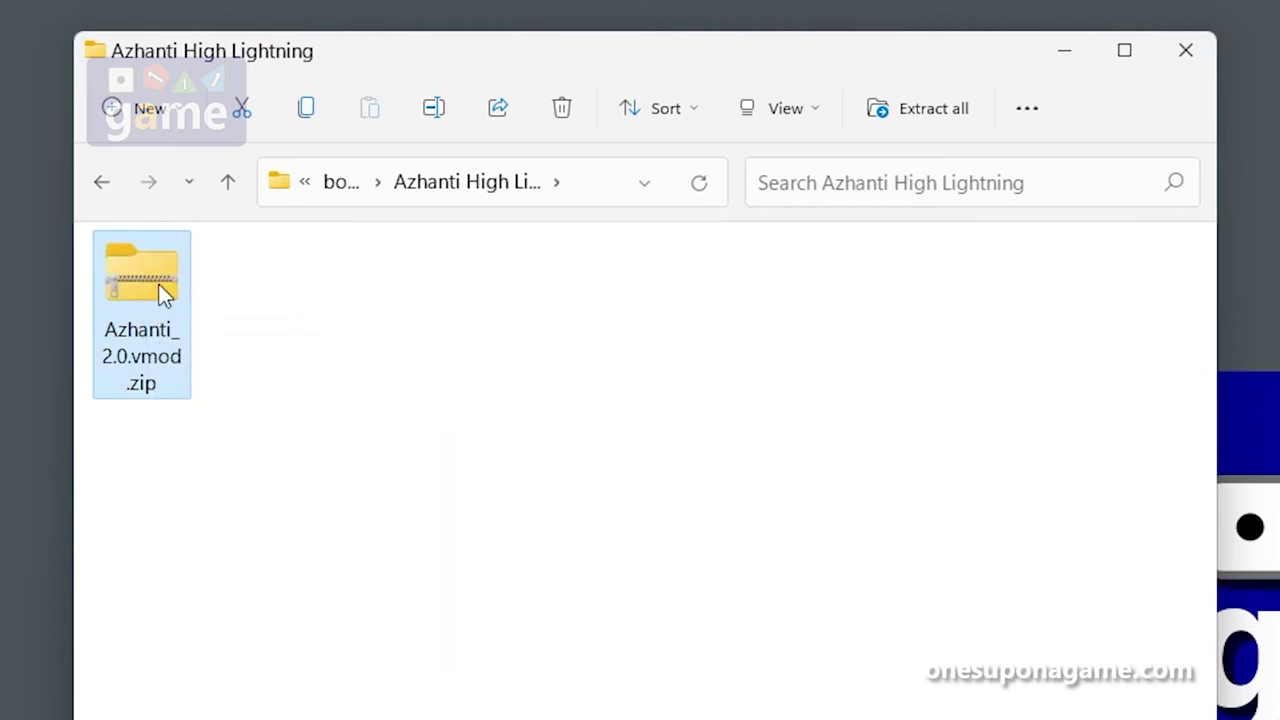
double_click(163, 292)
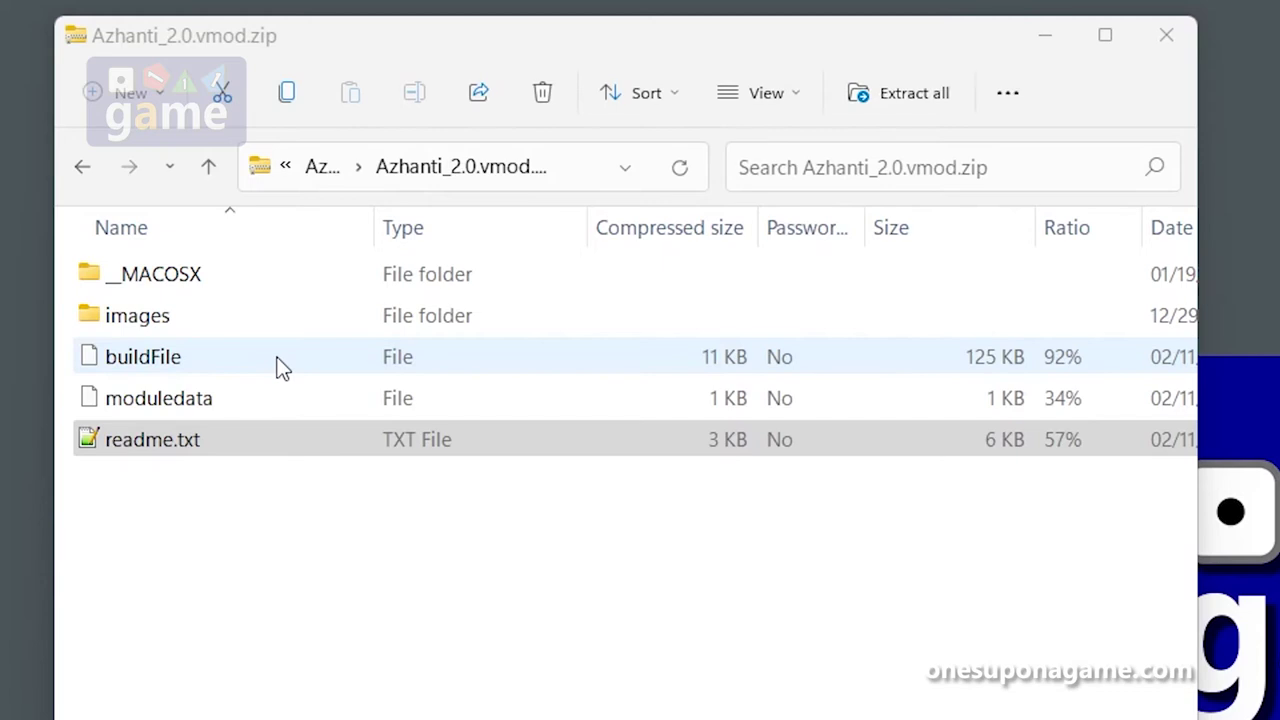
double_click(195, 318)
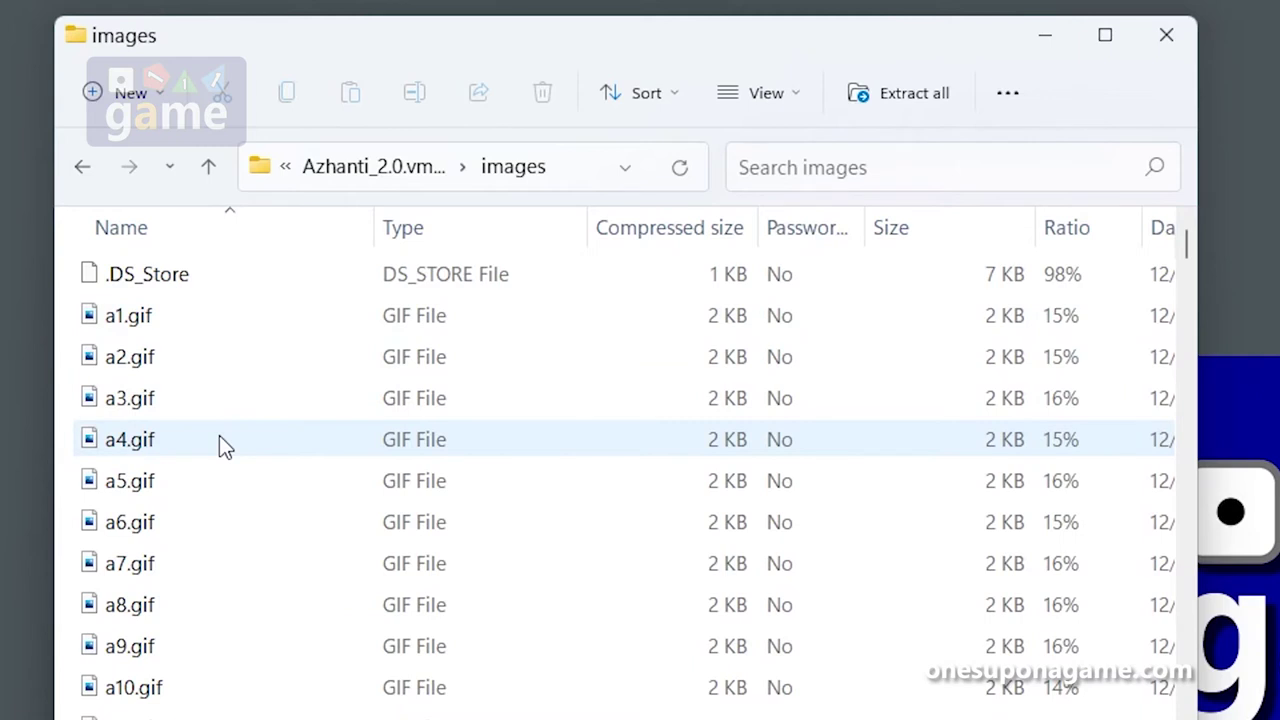
scroll(218, 472, "down", 5)
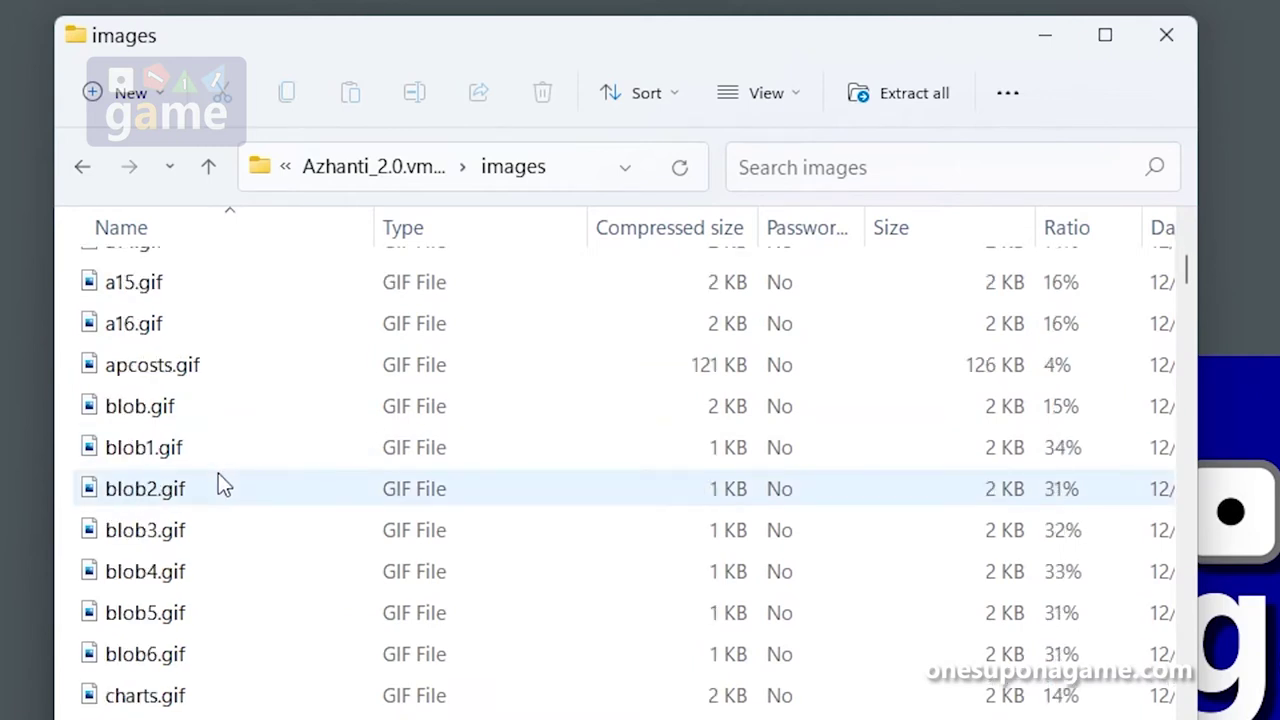
scroll(218, 477, "down", 1)
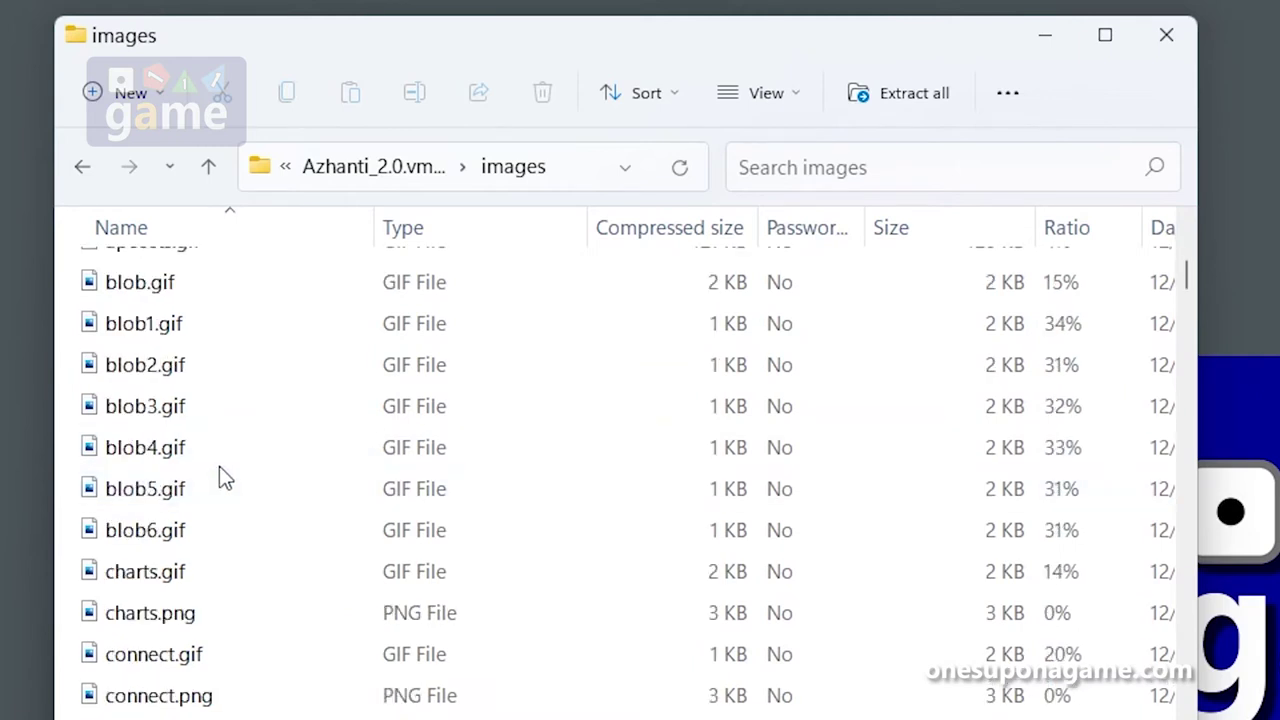
scroll(352, 433, "up", 1)
scroll(352, 433, "up", 5)
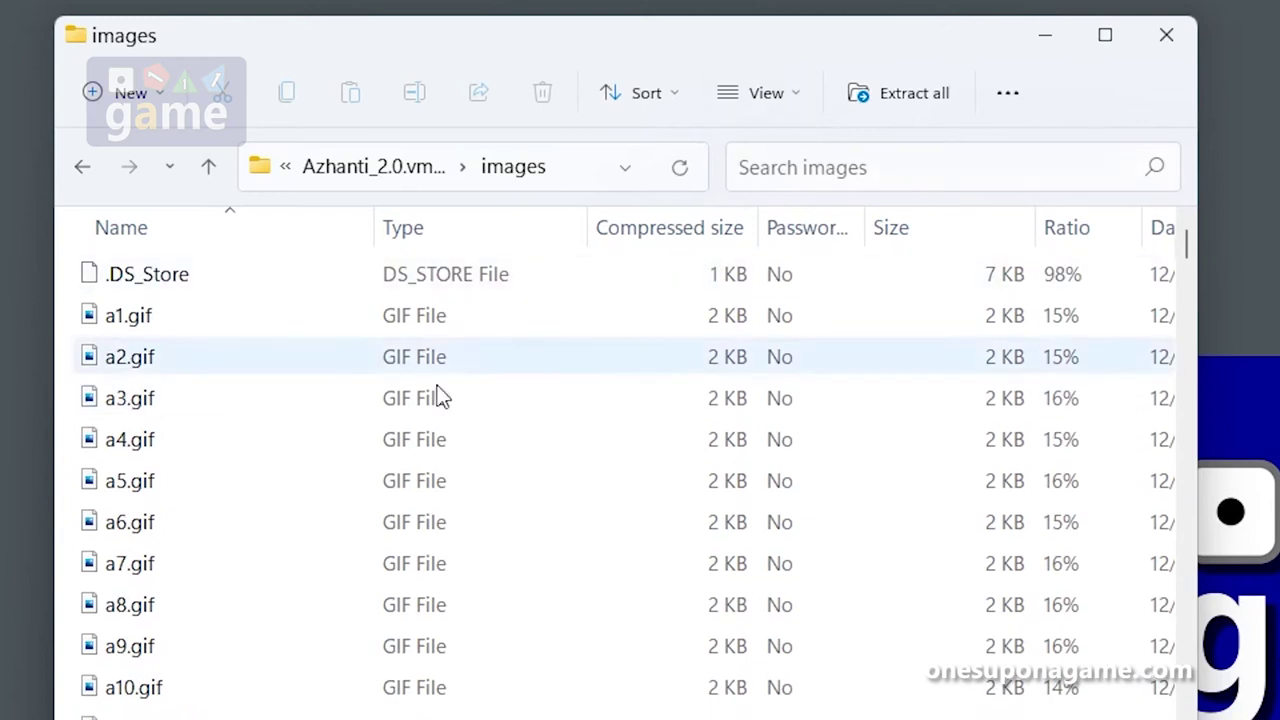
- Show the images folder's files as extra large icons and widen the window to fit five per row
left_click(804, 94)
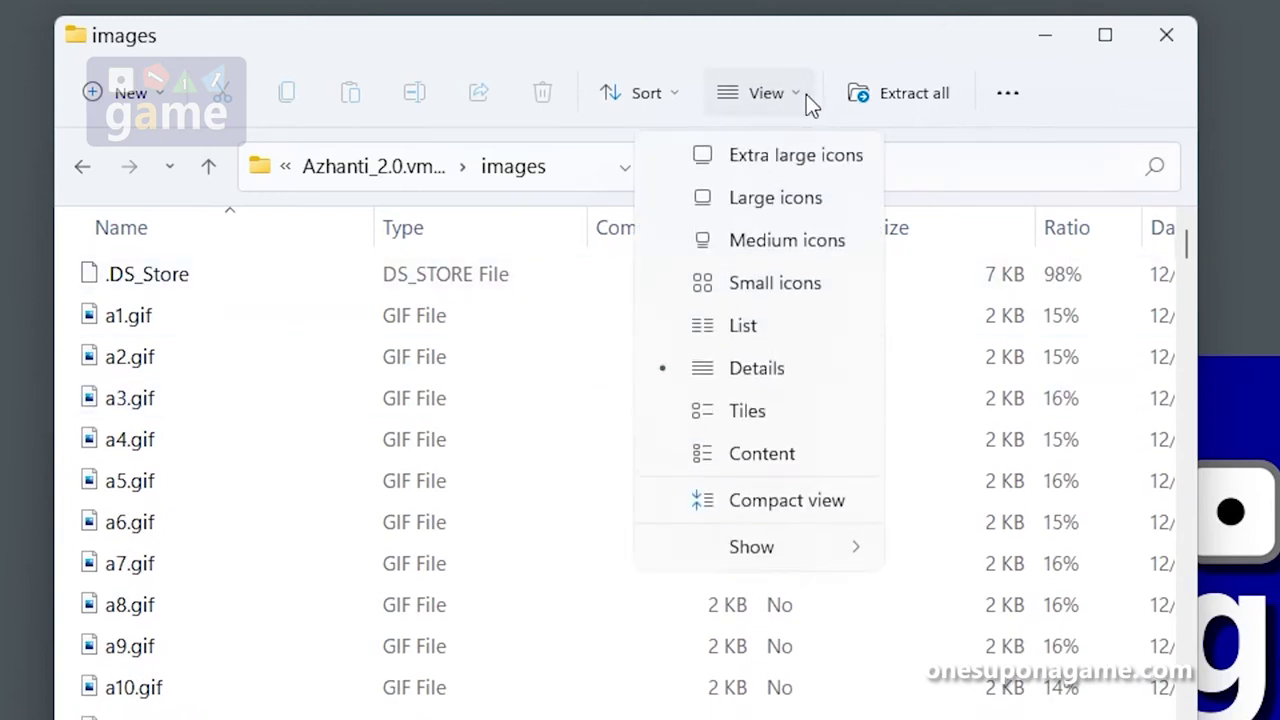
left_click(780, 155)
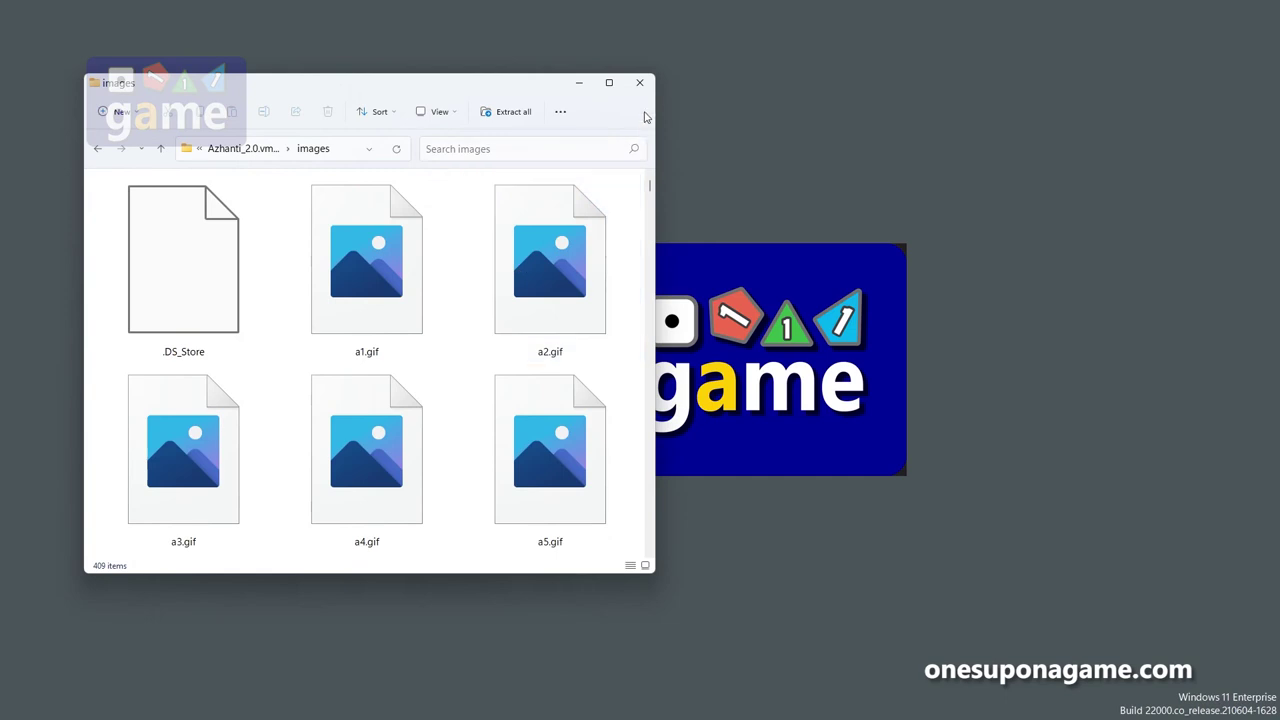
left_click_drag(655, 140, 1099, 153)
scroll(566, 383, "down", 4)
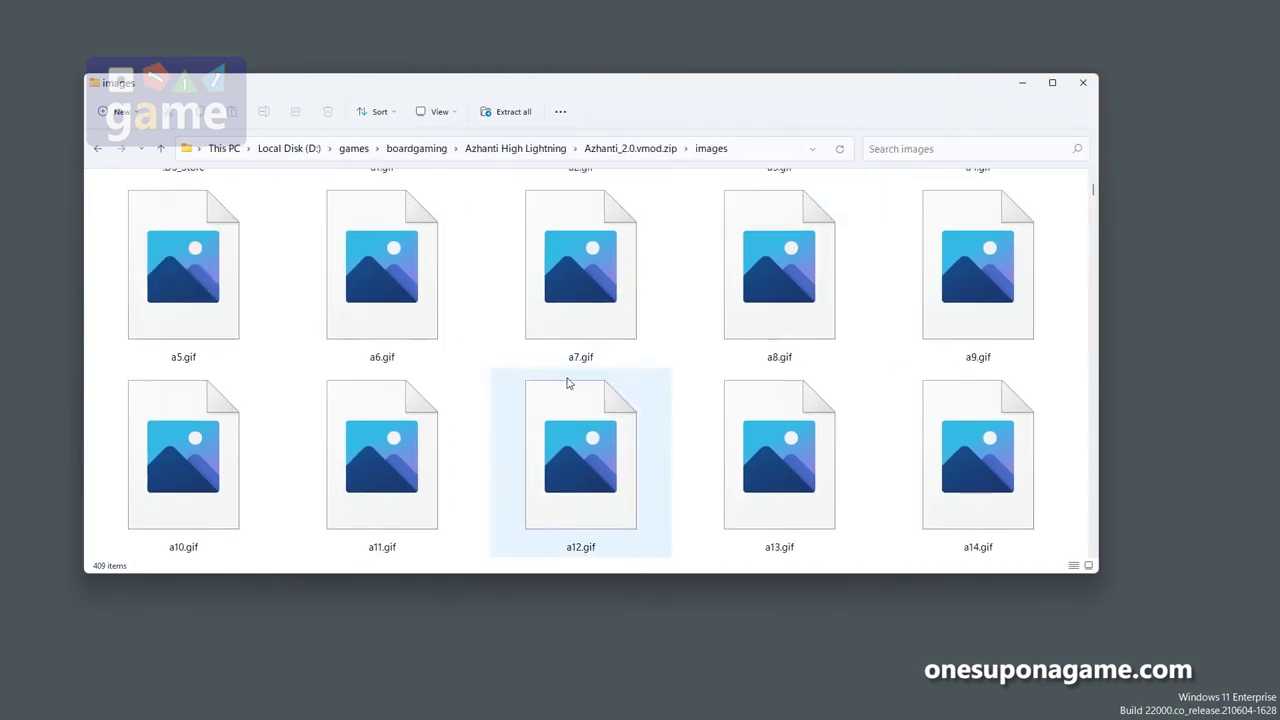
scroll(566, 383, "down", 3)
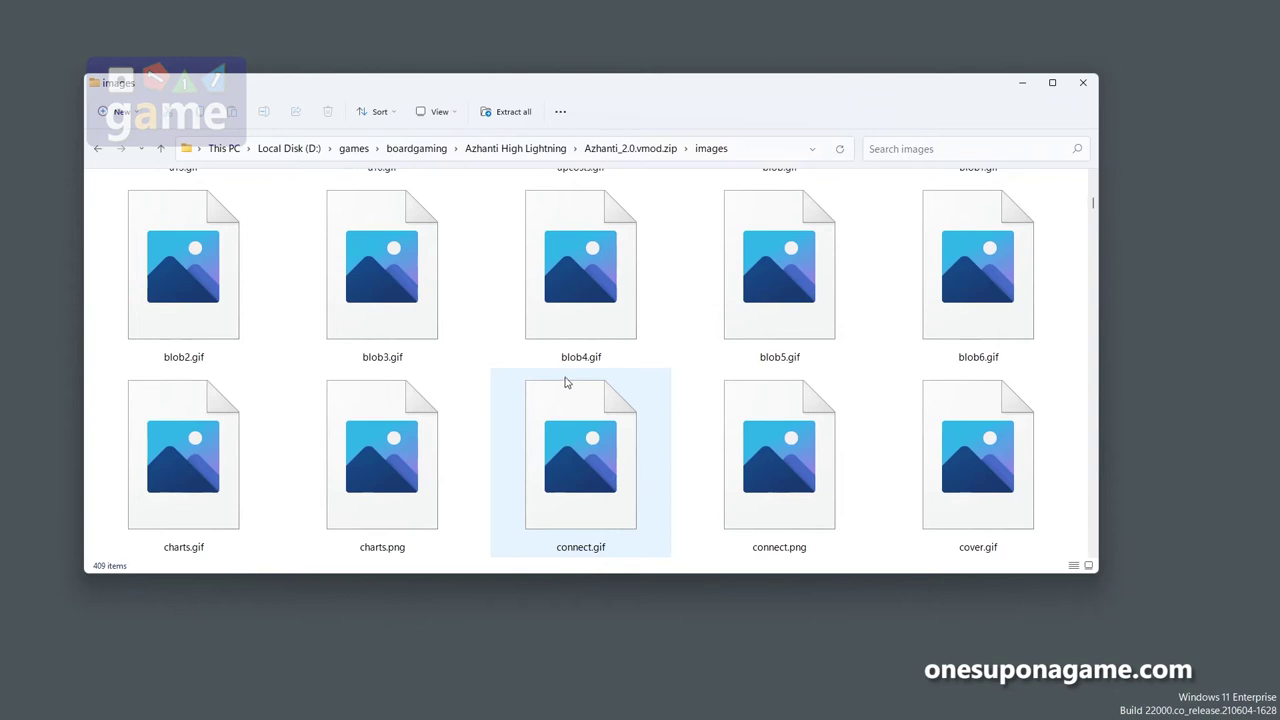
scroll(564, 381, "up", 7)
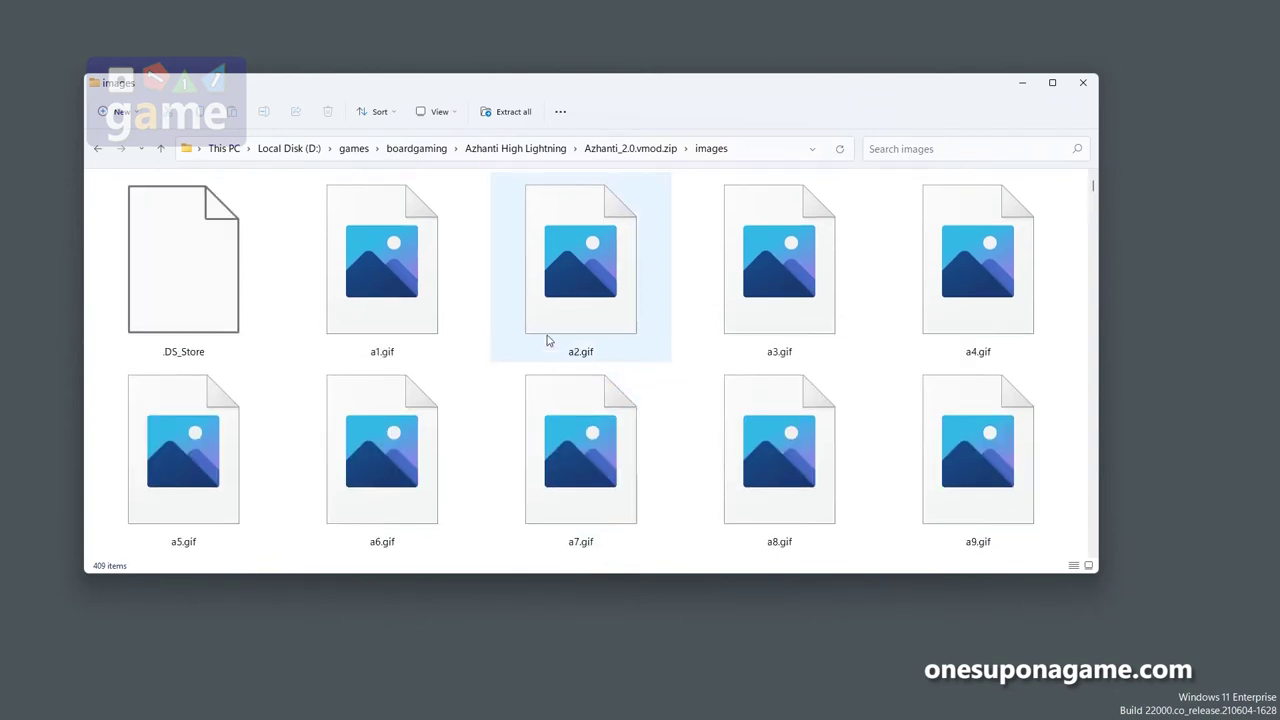
- Go back to the root of the archive, reopen the images folder and reduce its icon size
left_click(630, 148)
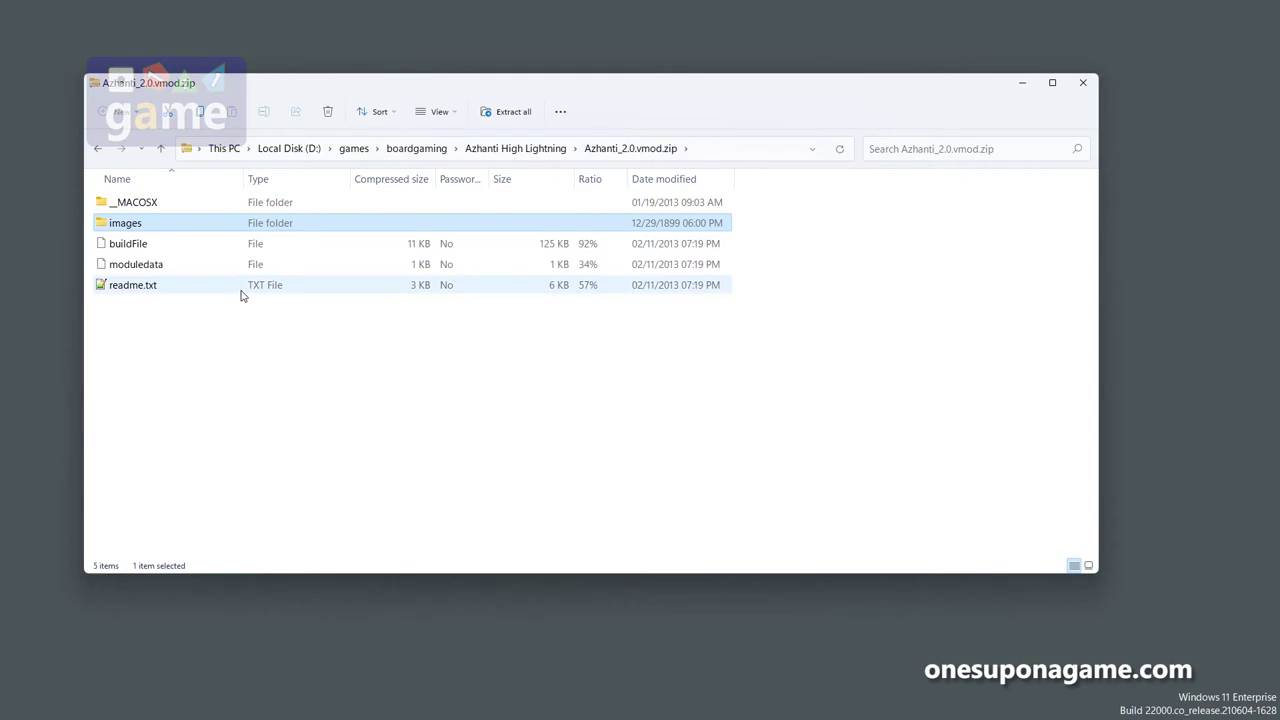
double_click(159, 230)
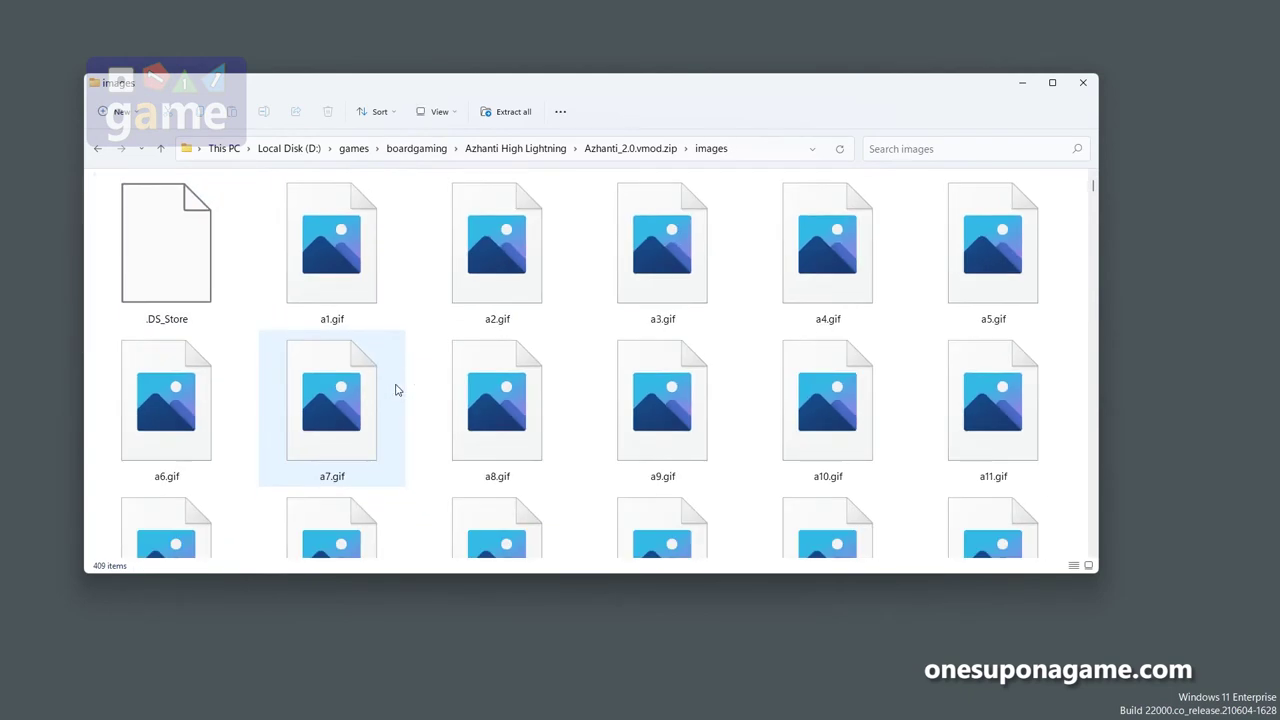
scroll(395, 390, "down", 5, "ctrl")
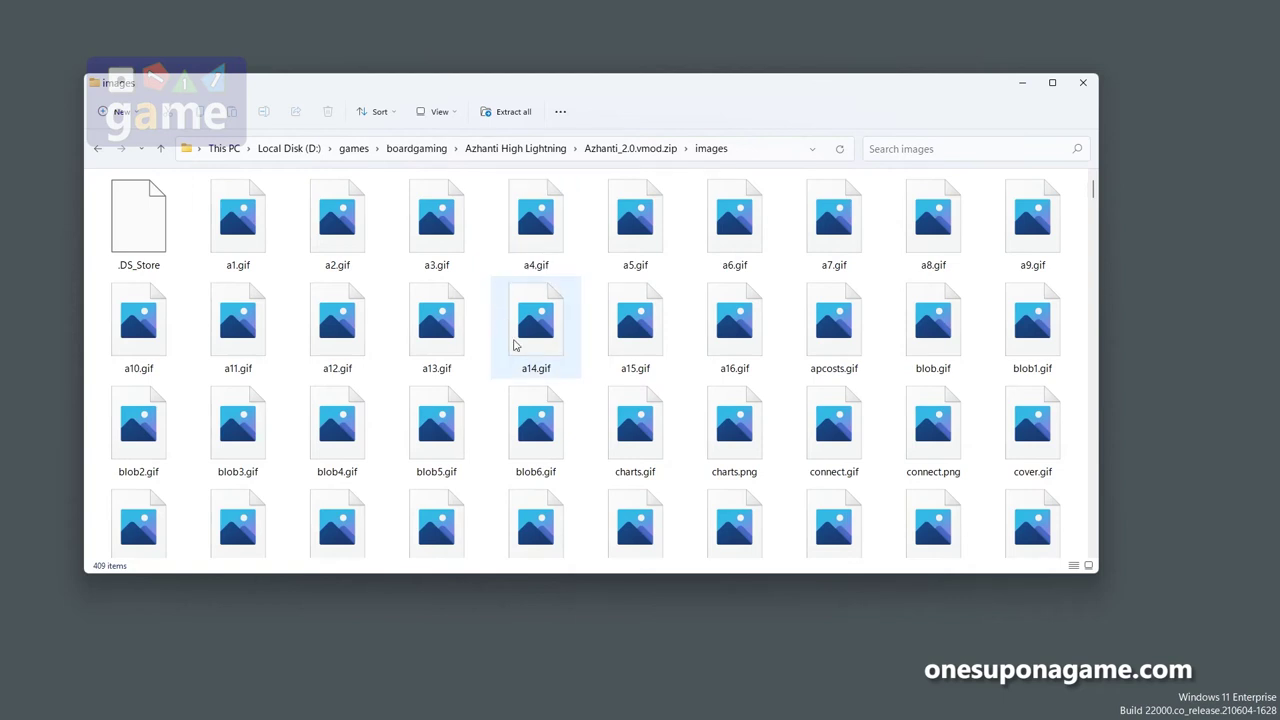
- Select and copy the map images deck1.jpg through deck14.jpg in the images folder
scroll(517, 340, "down", 3)
scroll(530, 335, "down", 3)
scroll(528, 340, "up", 3)
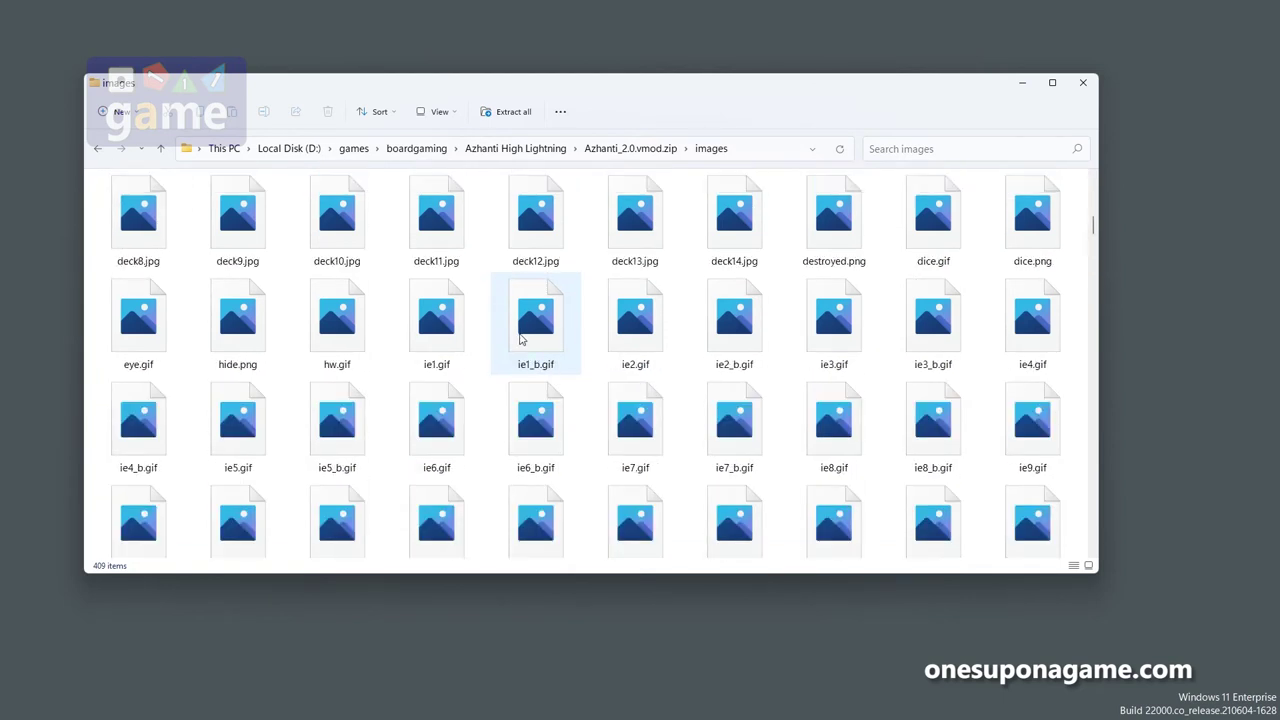
left_click(716, 206)
scroll(848, 368, "up", 2)
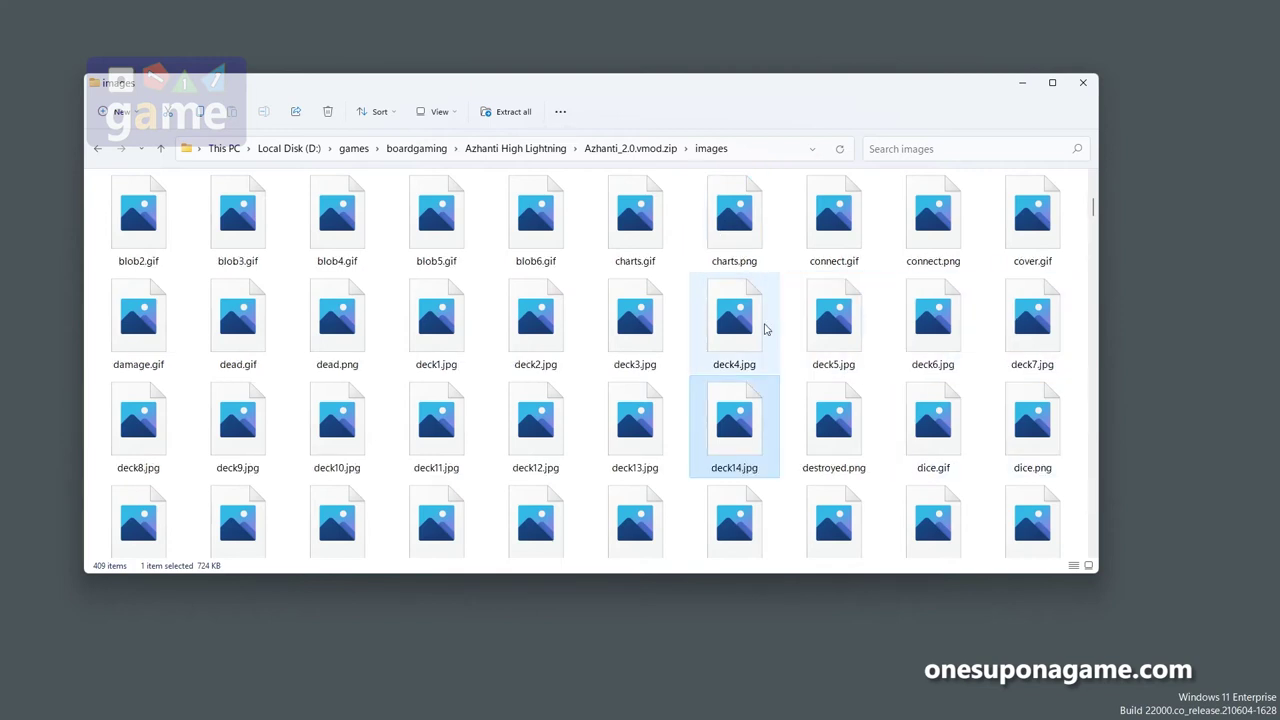
left_click(443, 350, "shift")
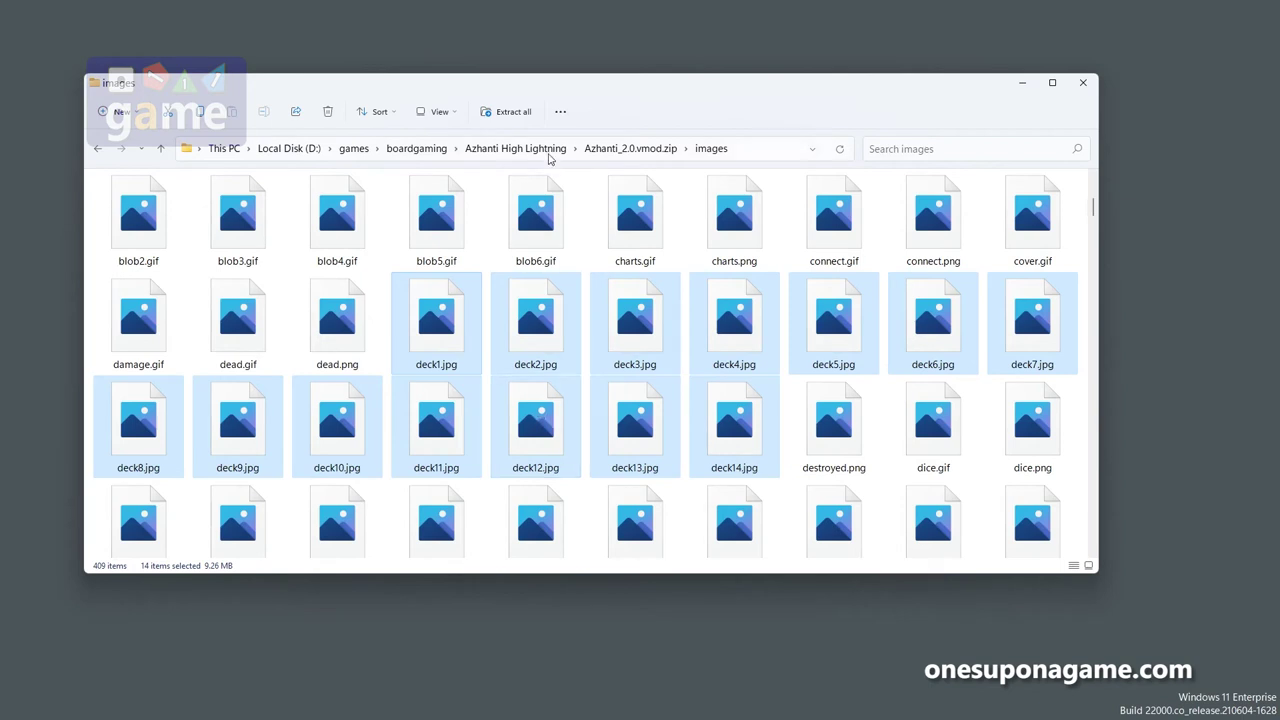
- Create a new folder named decks in the Azhanti High Lightning folder
left_click(535, 150)
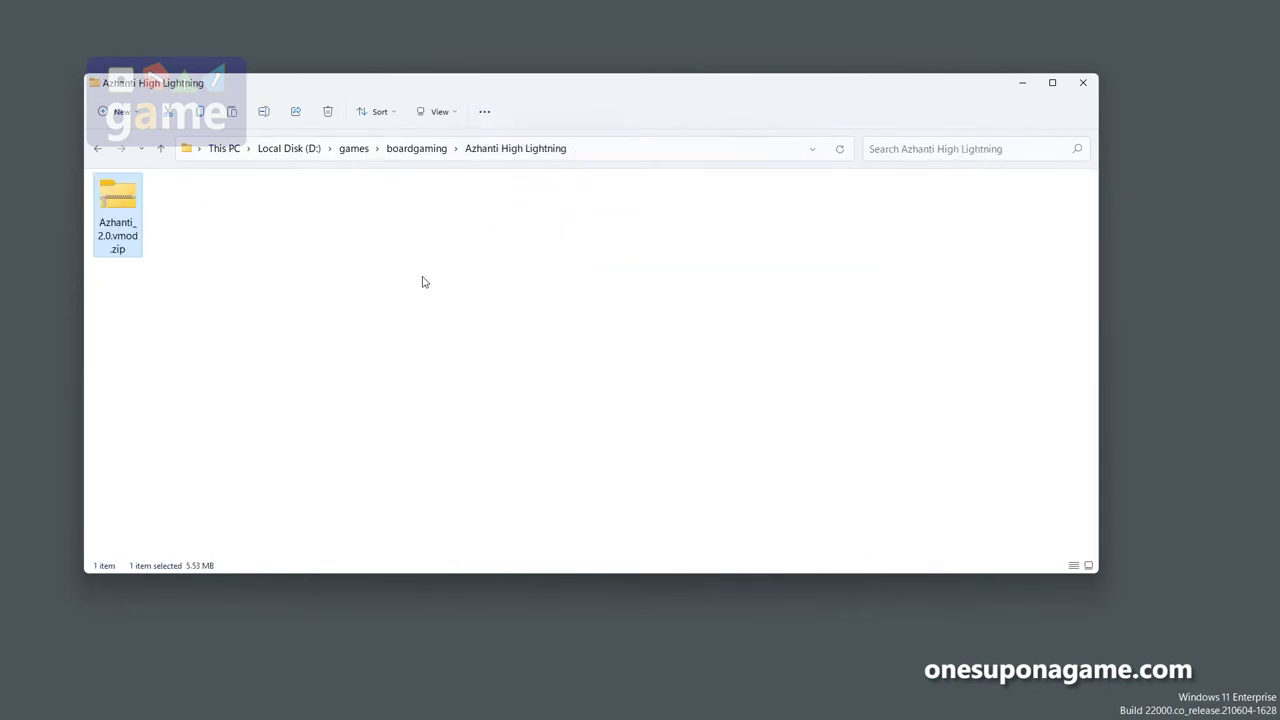
right_click(372, 278)
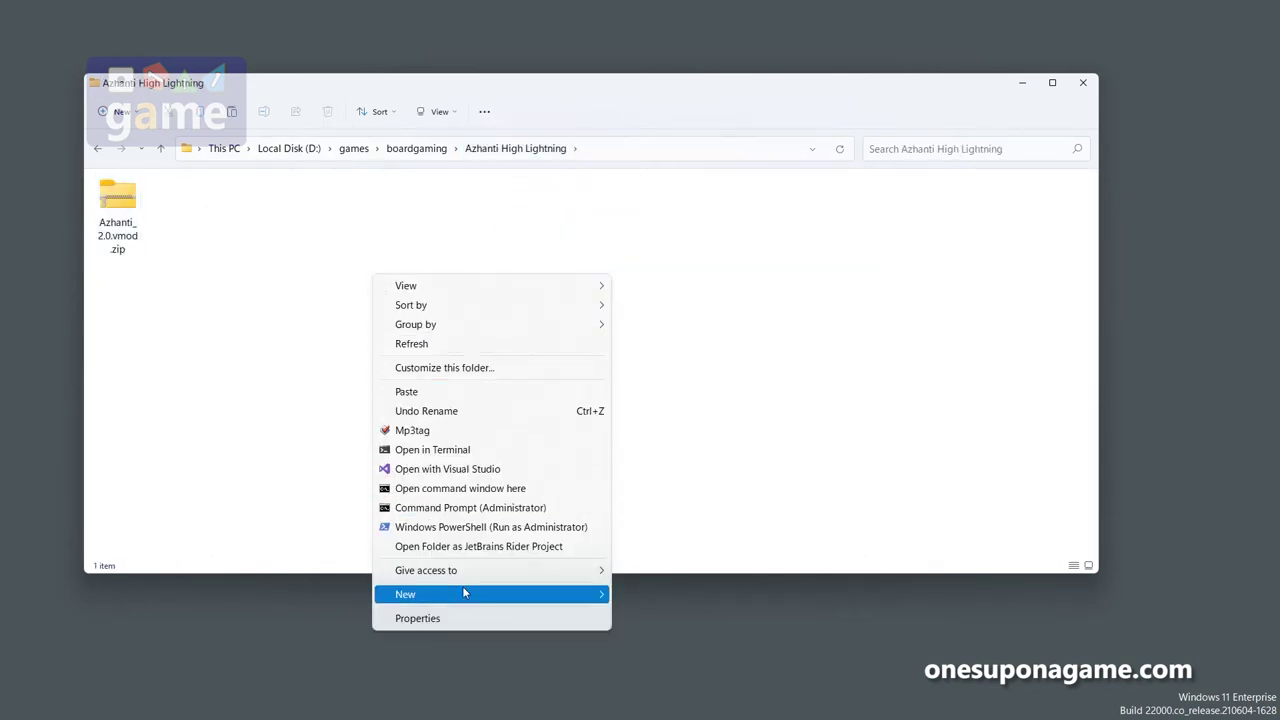
mouse_move(466, 587)
left_click(689, 377)
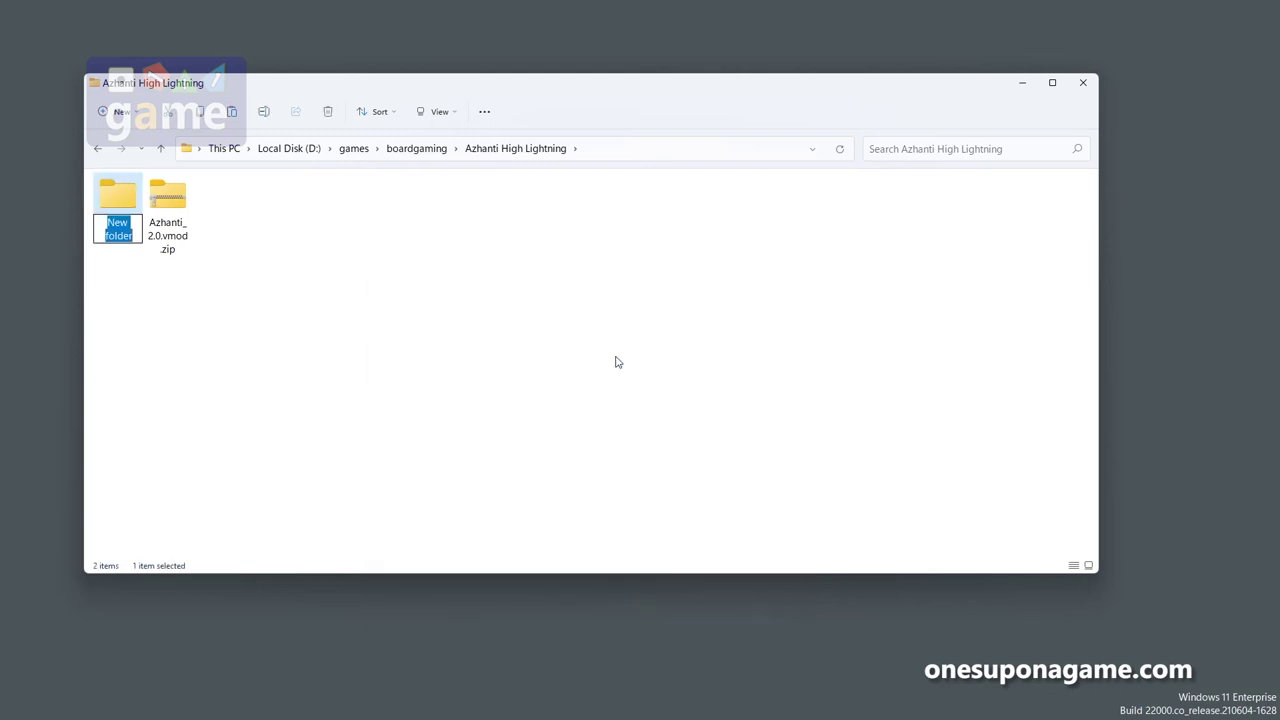
type("decks")
key("Return")
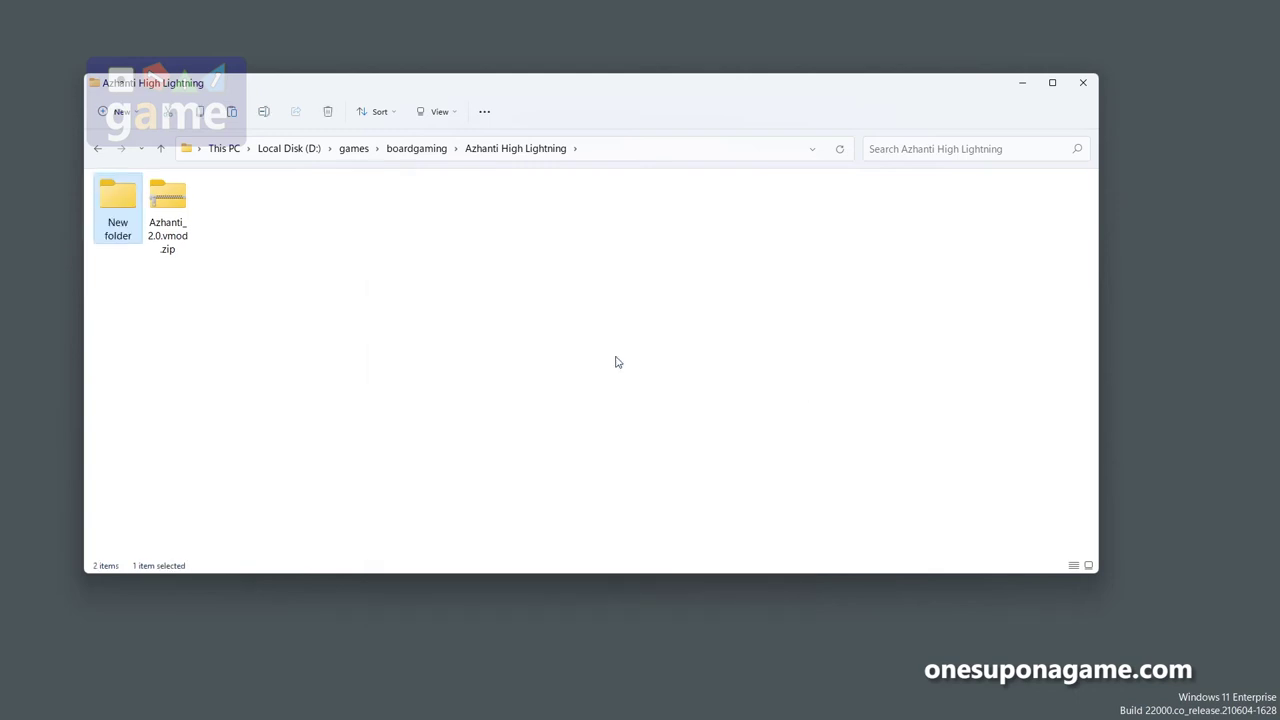
- Open the decks folder, paste the copied deck images into it and clear the selection
key("Return")
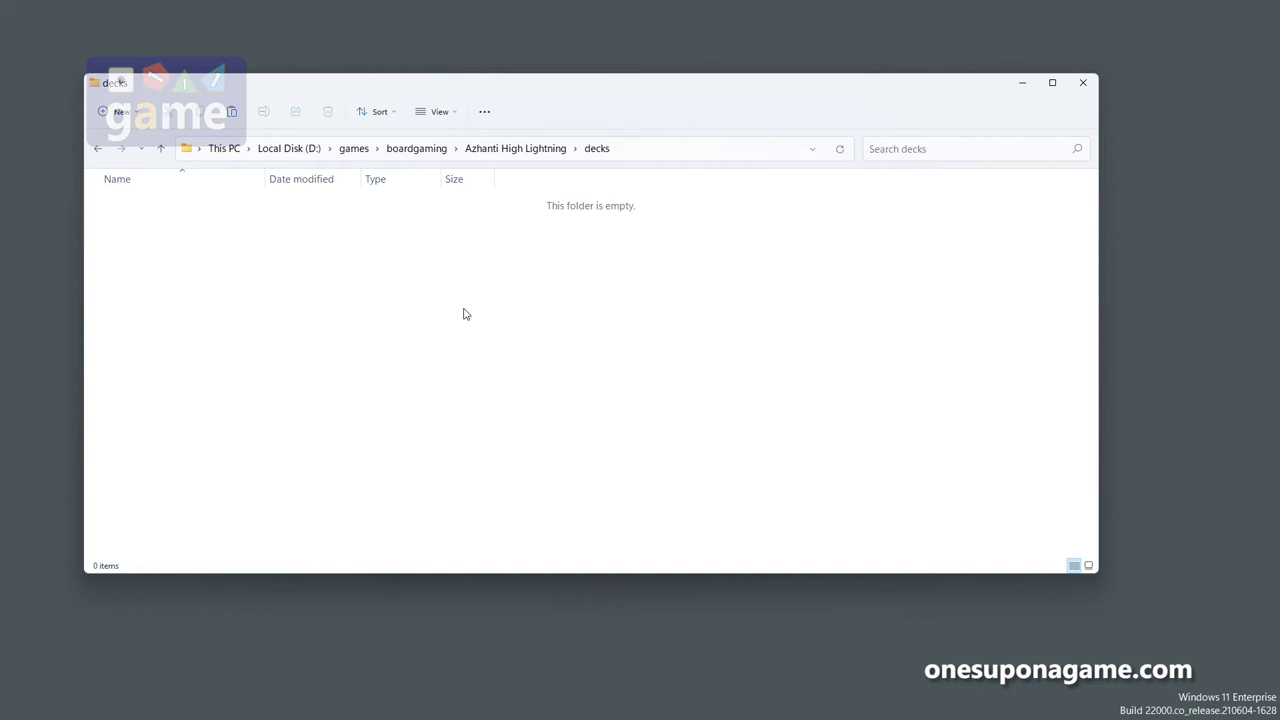
key("ctrl+v")
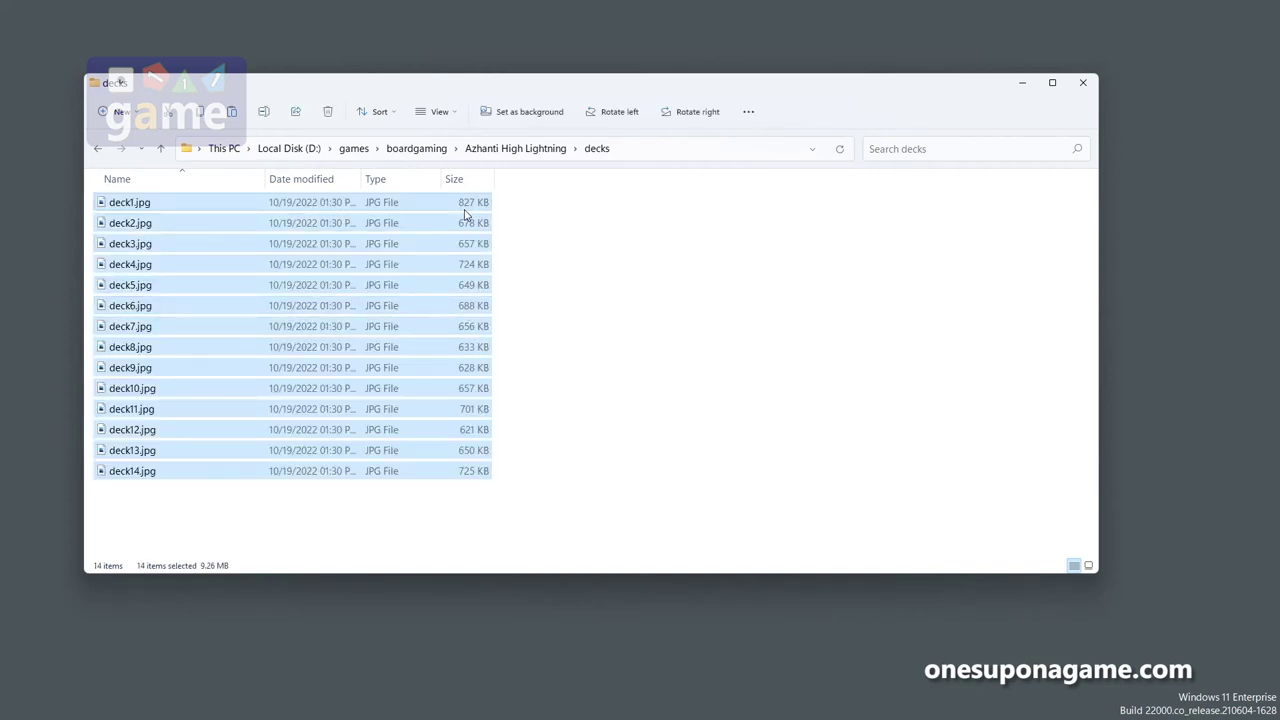
left_click(581, 259)
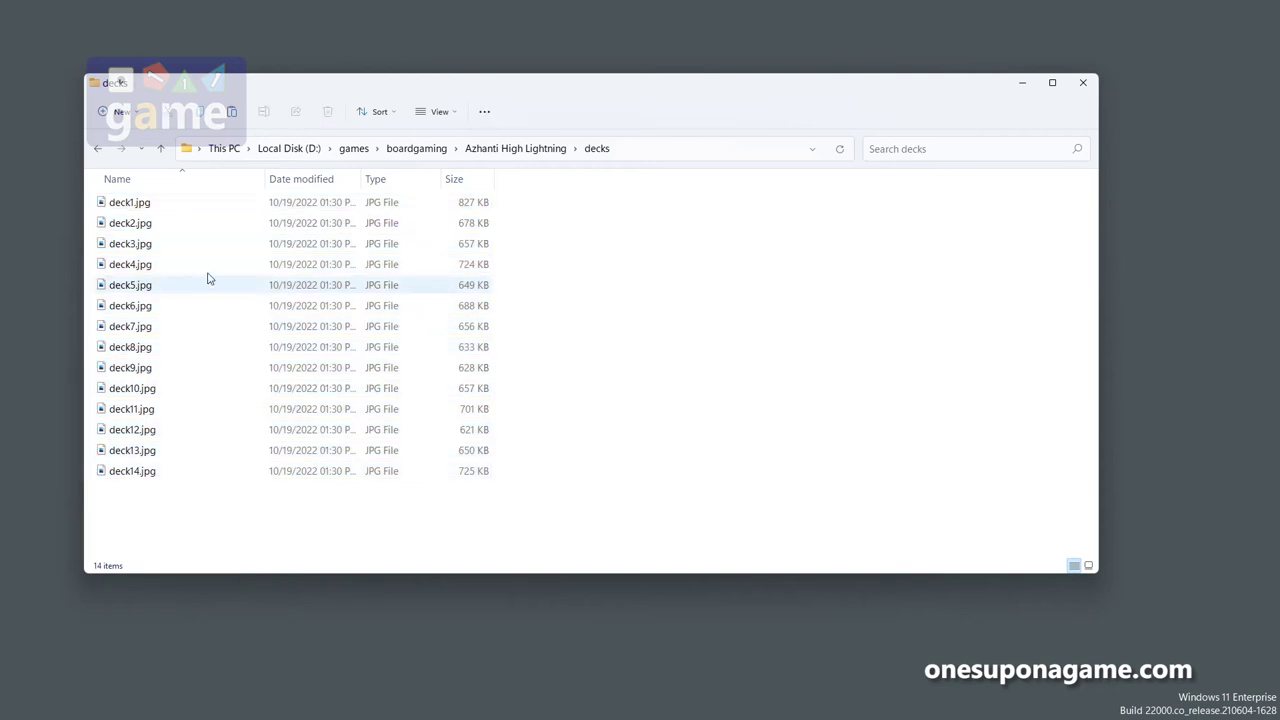
- Open the detailed file properties of deck1.jpg and examine its pixel dimensions and resolution
left_click(140, 203)
key("shift+F10")
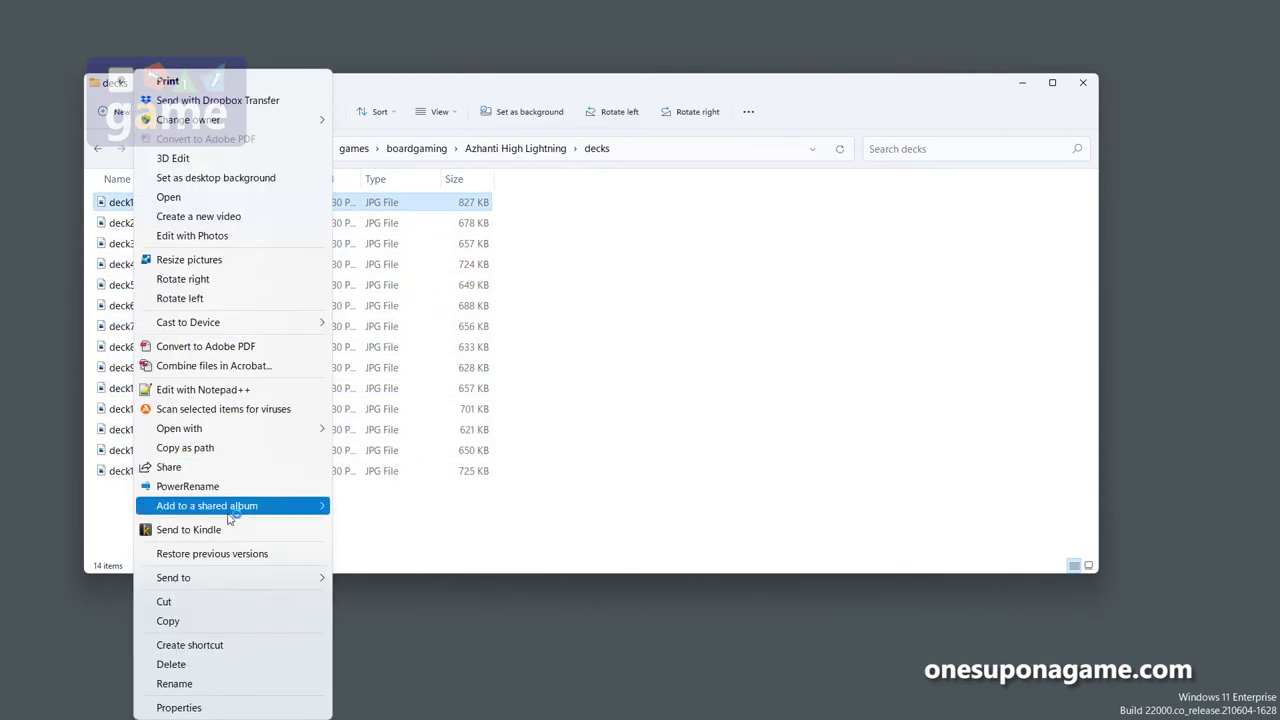
left_click(224, 705)
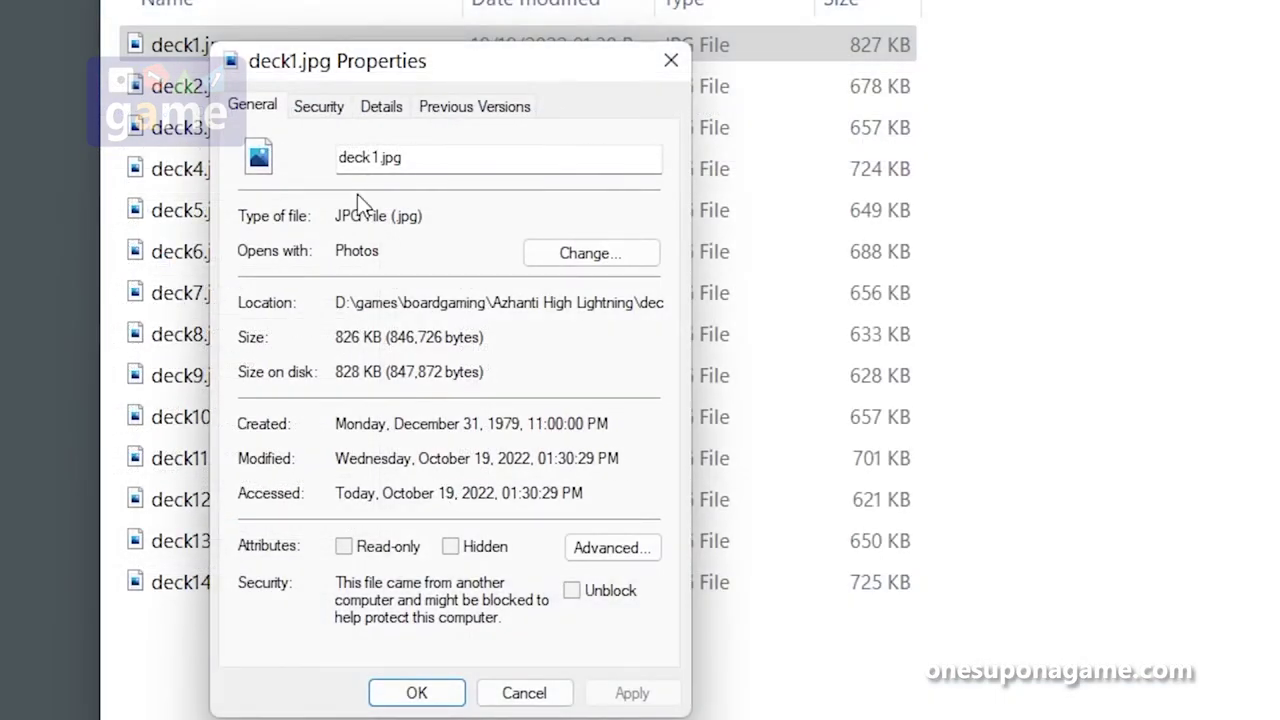
left_click(384, 107)
scroll(590, 443, "down", 1)
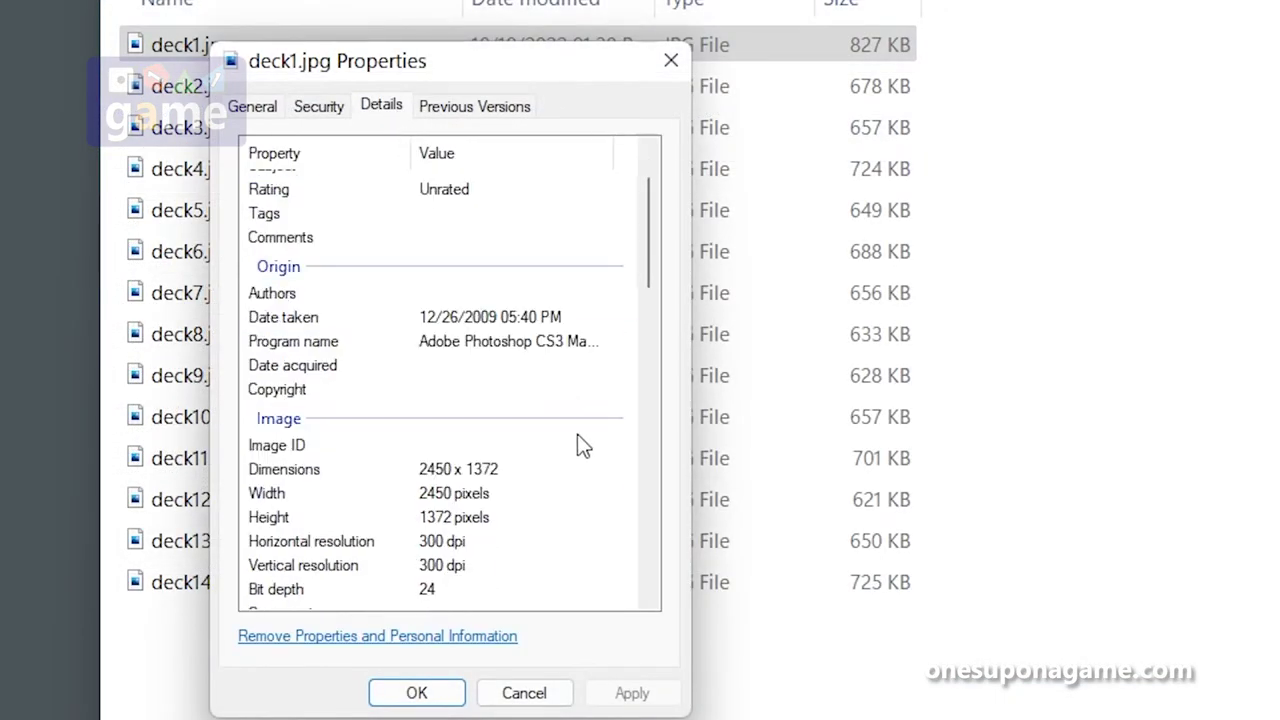
- Close the deck1.jpg properties and show the files in the decks folder as extra large thumbnails
scroll(520, 510, "down", 1)
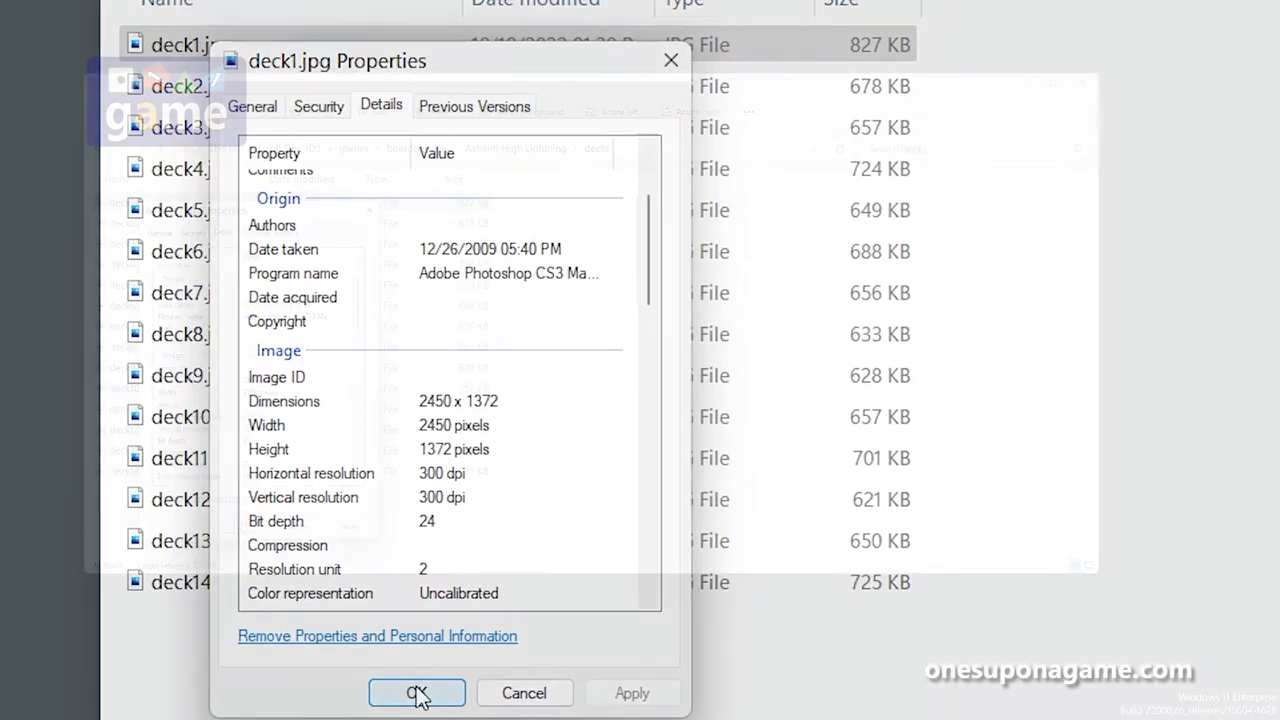
left_click(417, 697)
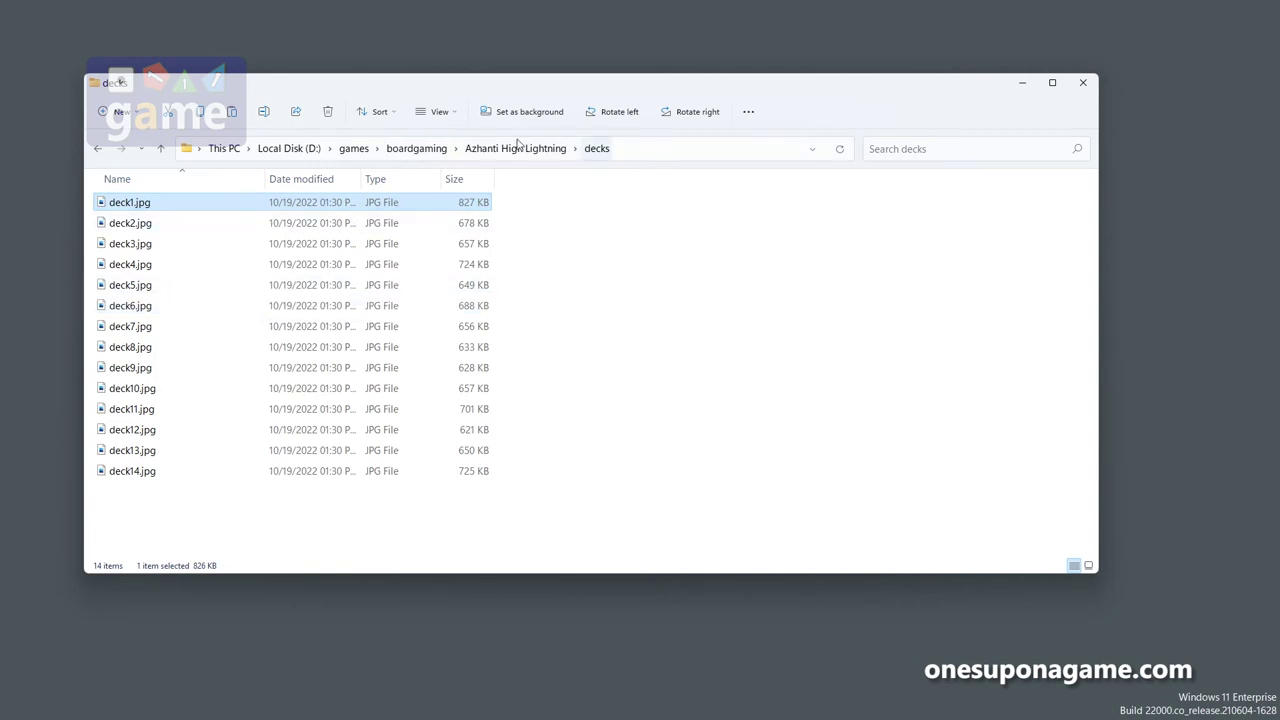
left_click(460, 116)
left_click(450, 140)
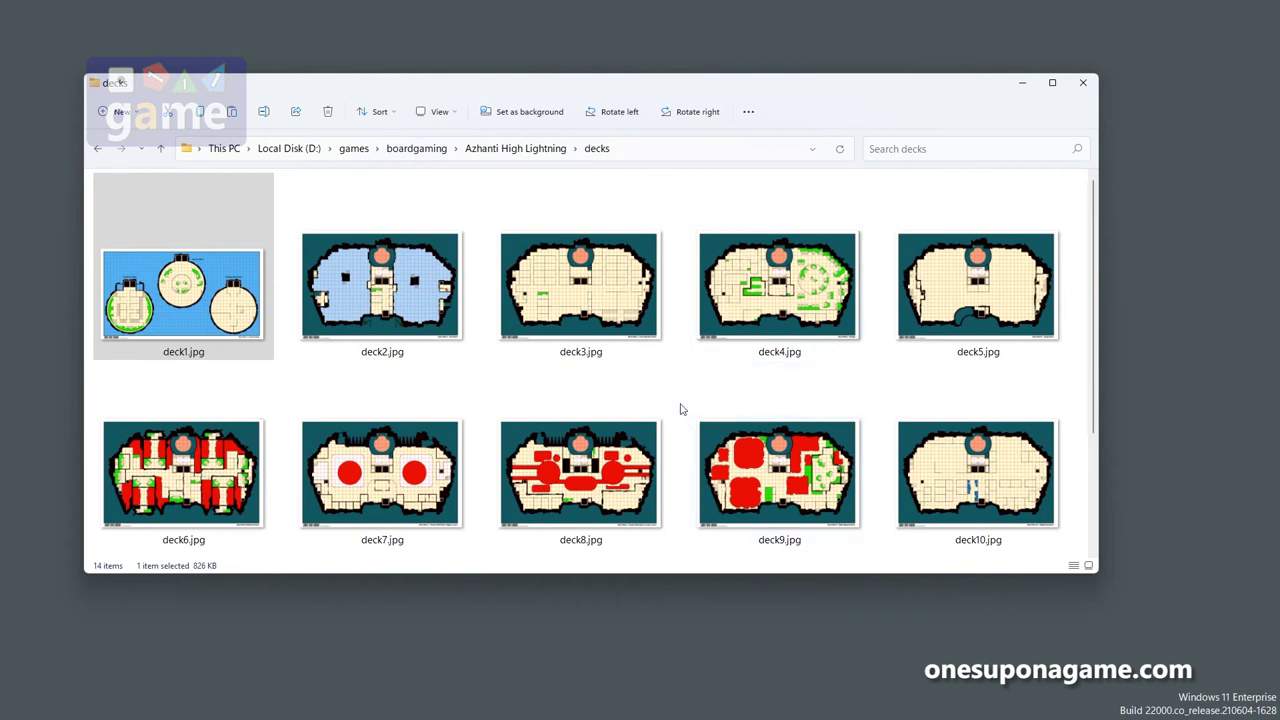
scroll(678, 399, "down", 2)
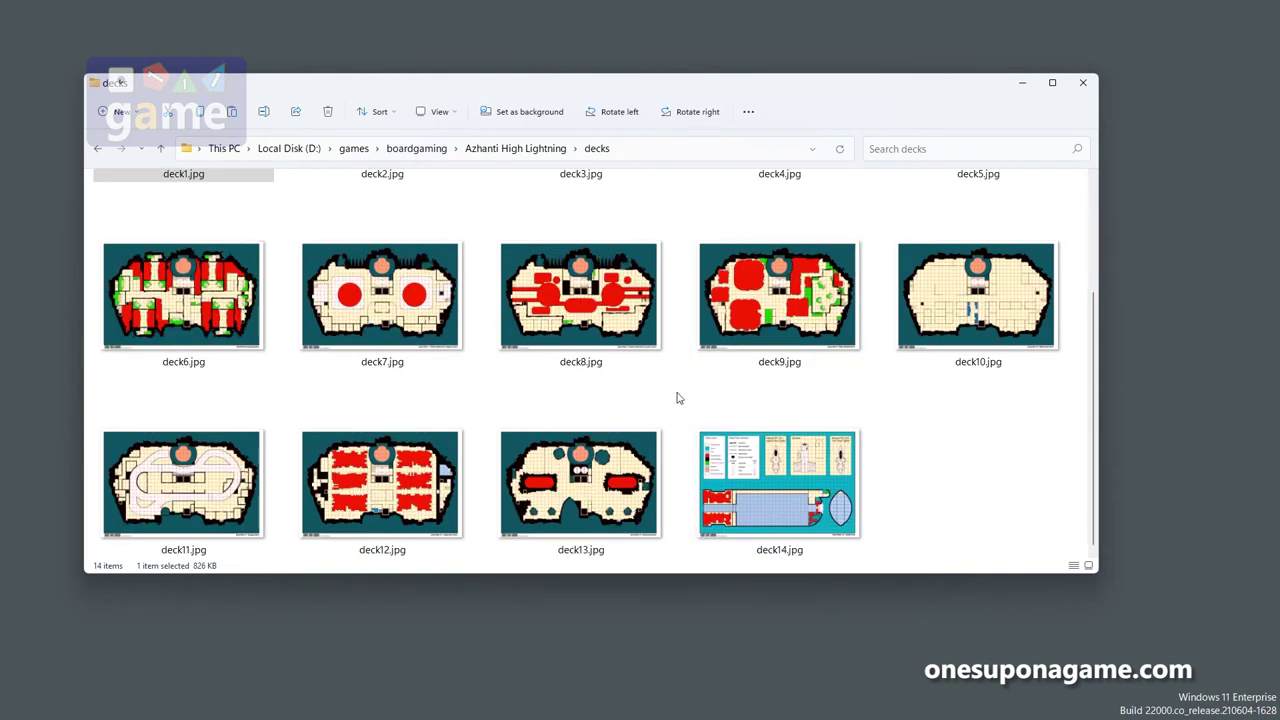
scroll(677, 397, "up", 2)
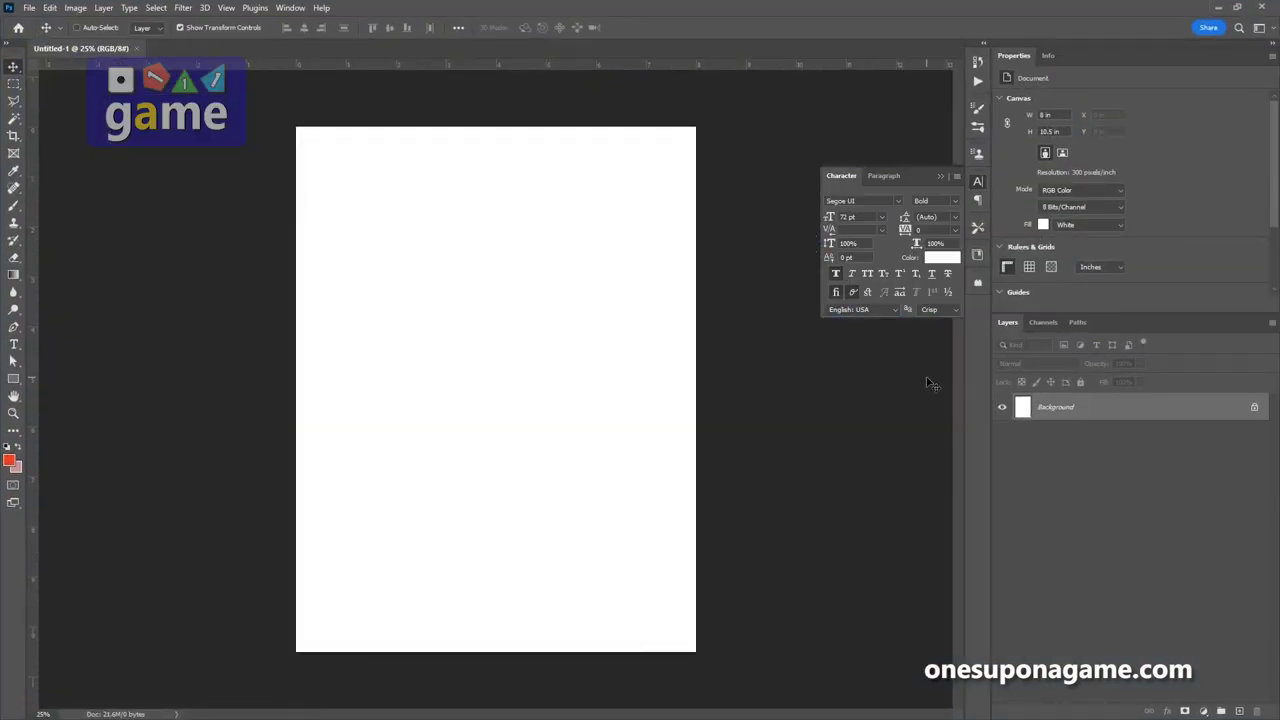
- Open deck1.jpg from the decks folder as its own document in Photoshop and collapse the Character panel
key("alt+Tab")
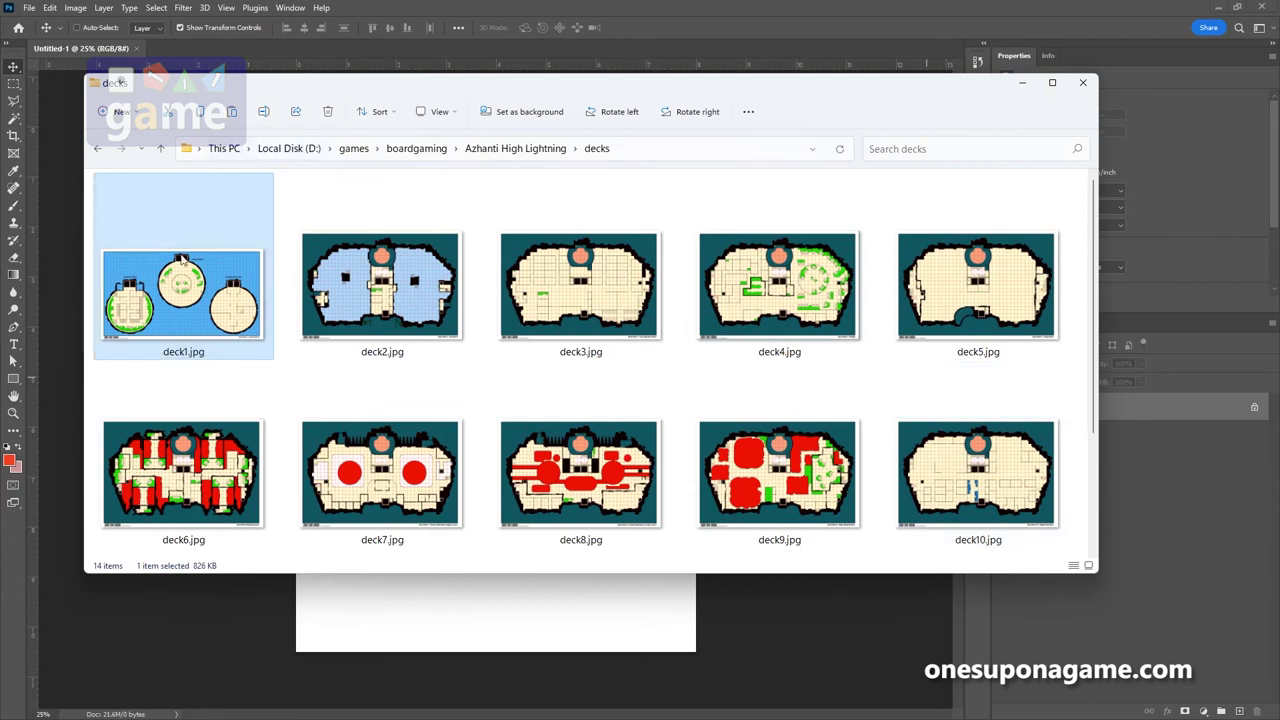
left_click_drag(182, 258, 213, 64)
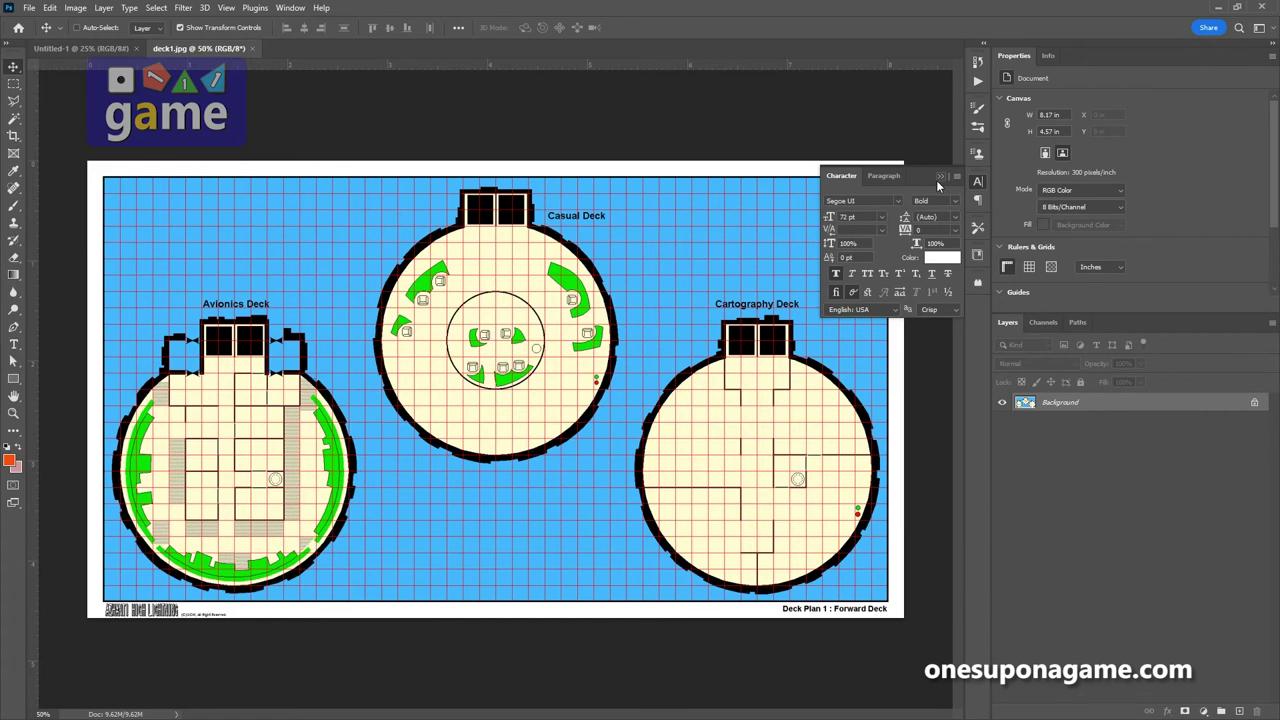
left_click(939, 177)
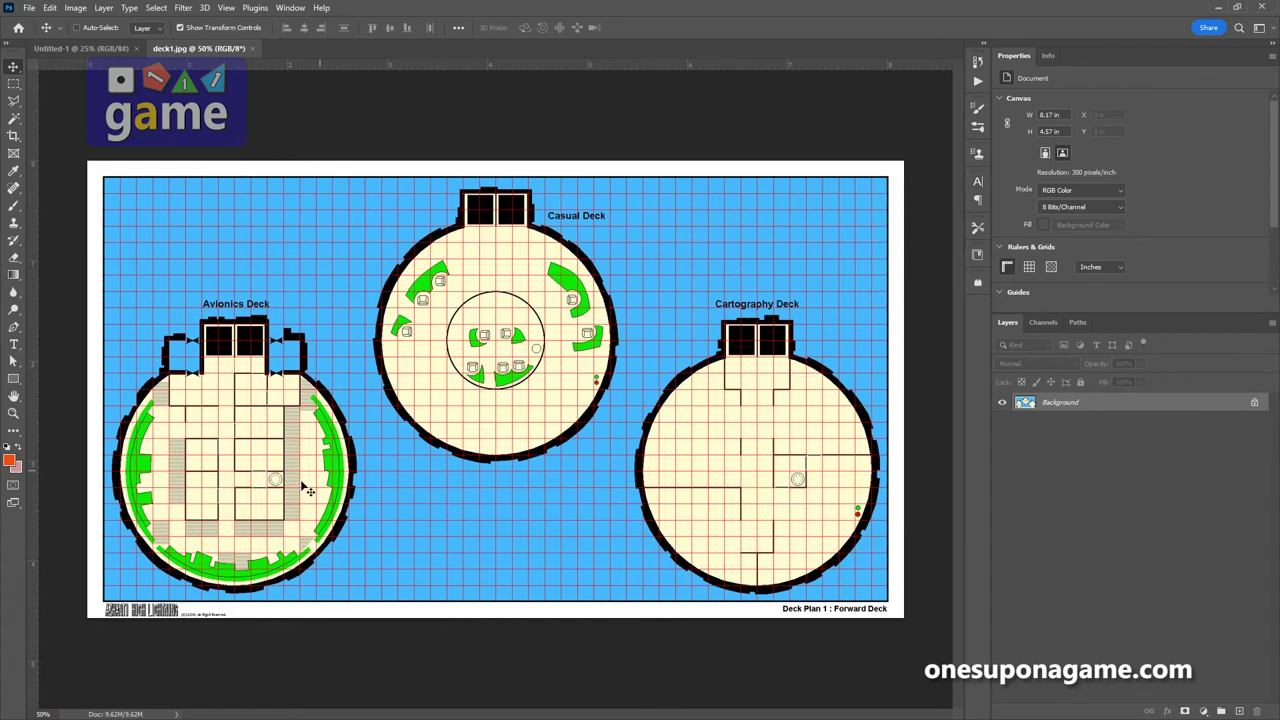
- Examine the Avionics Deck up close, check deck1.jpg's image width and height in inches, and cancel the resize
scroll(186, 587, "up", 3)
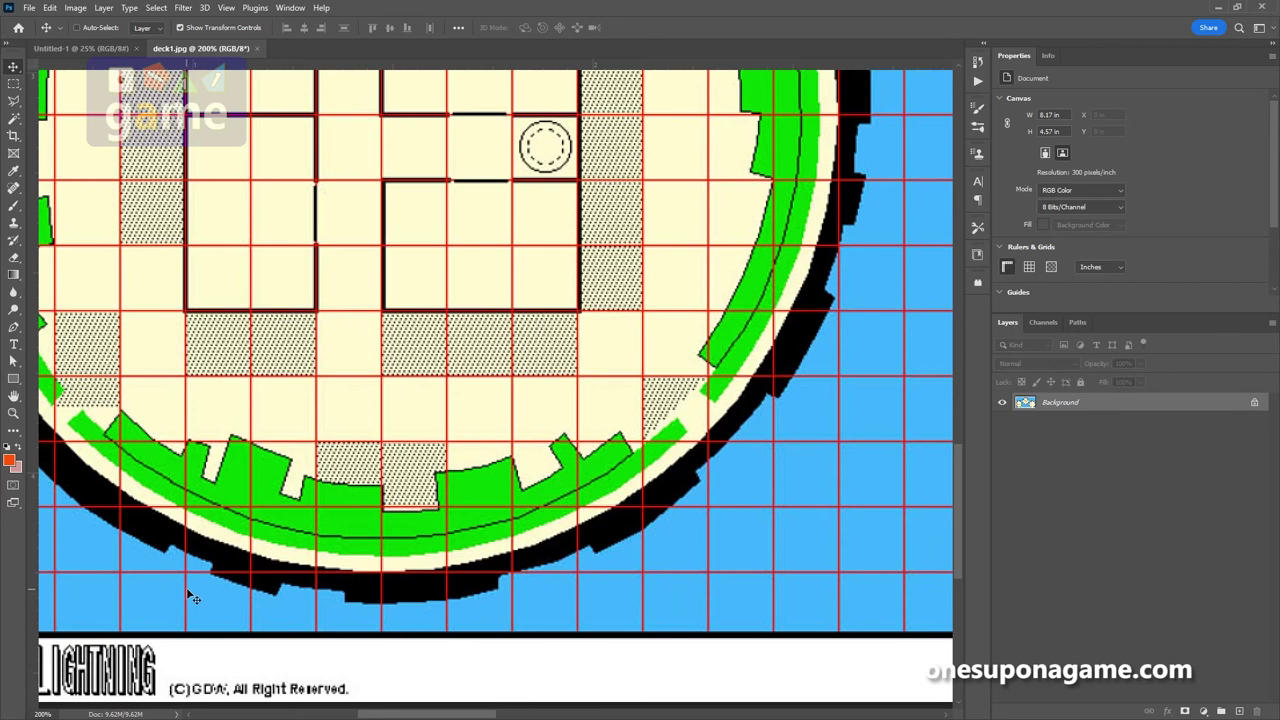
scroll(187, 588, "down", 4)
scroll(298, 586, "up", 2)
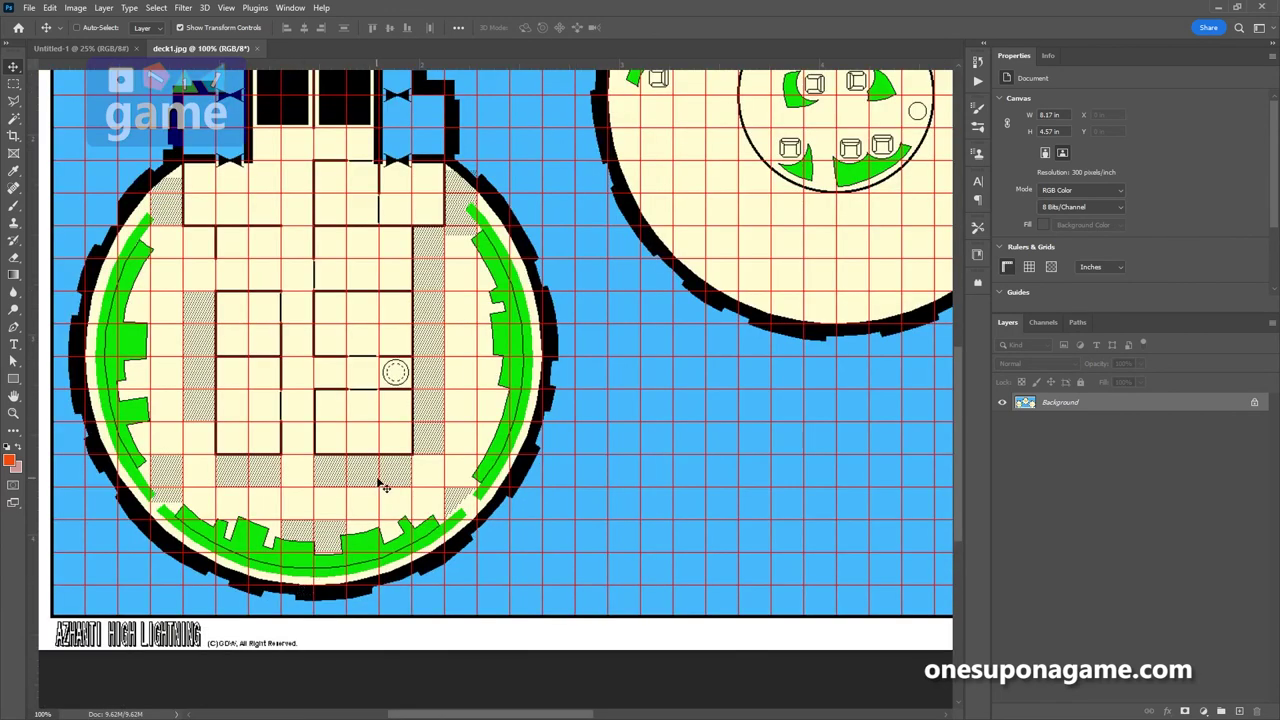
scroll(385, 487, "down", 2)
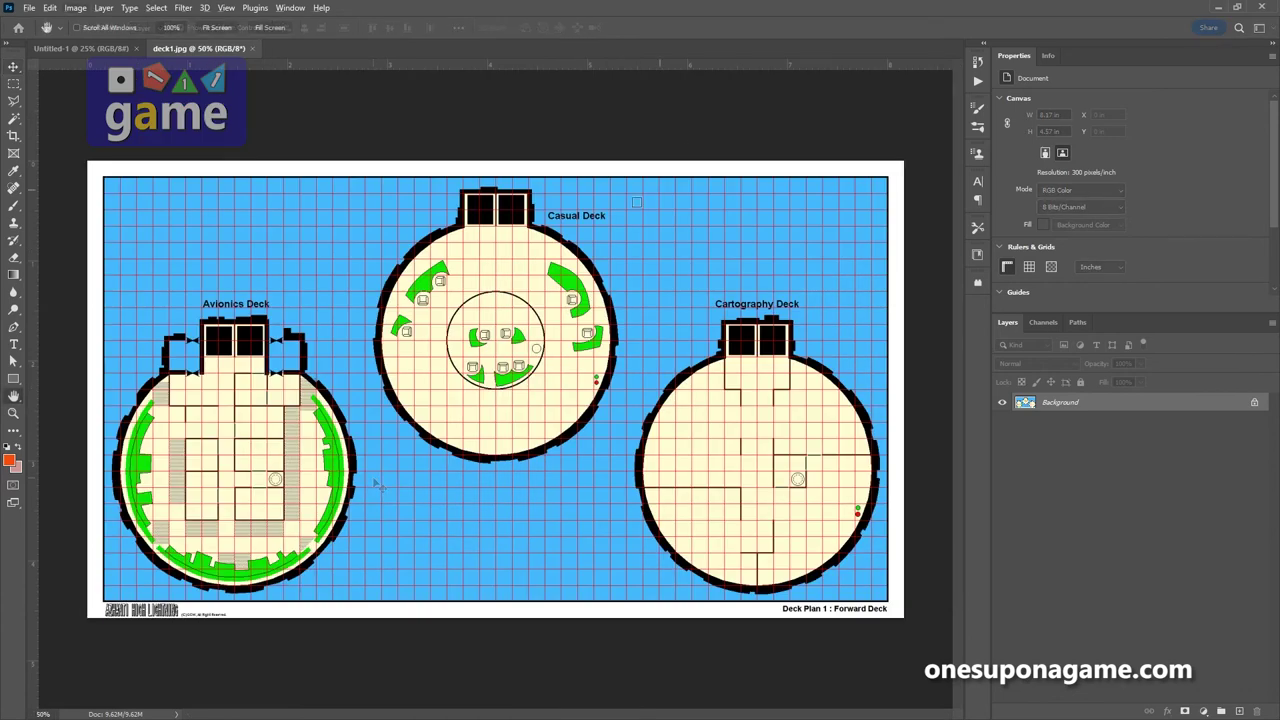
key("ctrl+alt+i")
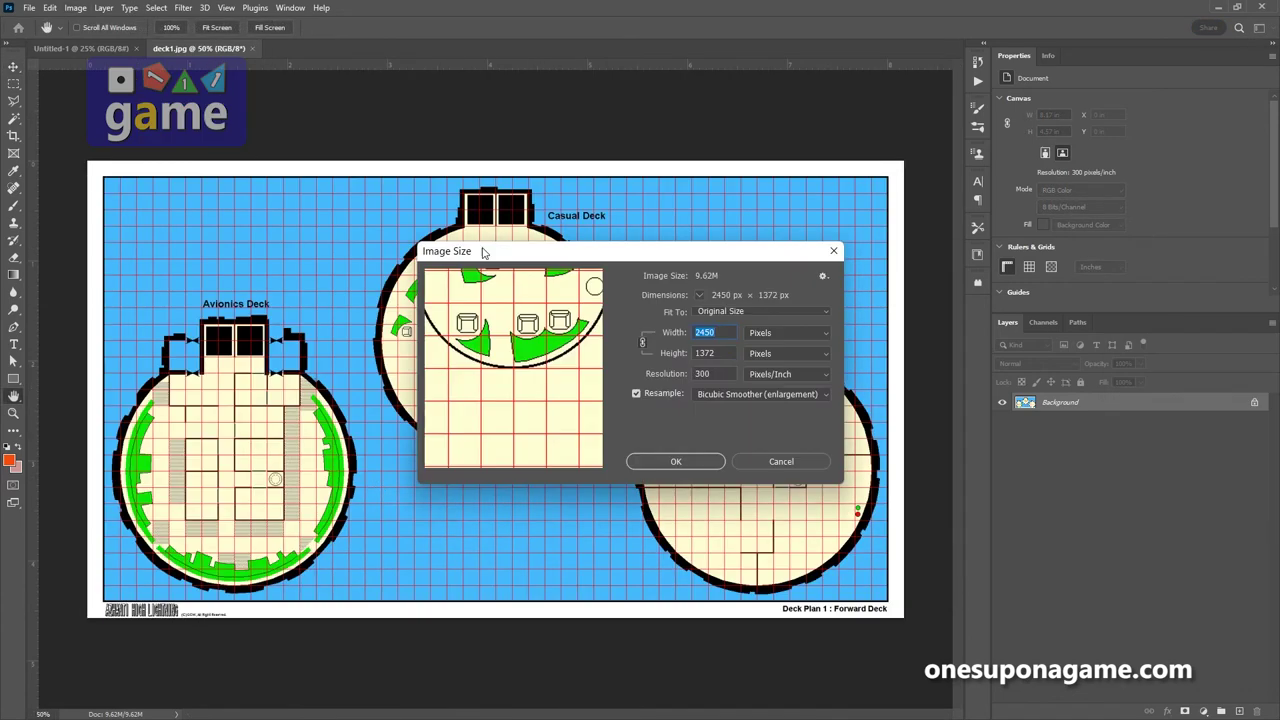
left_click_drag(486, 251, 288, 128)
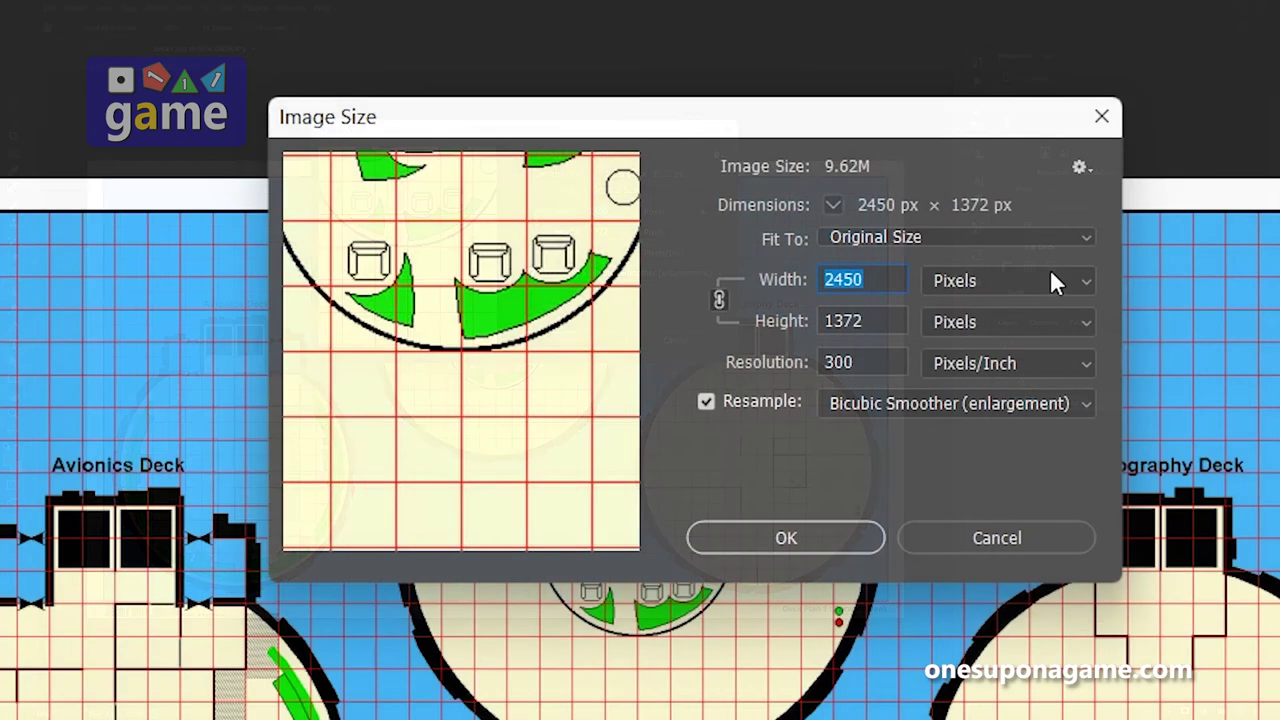
left_click(1051, 280)
left_click(1066, 349)
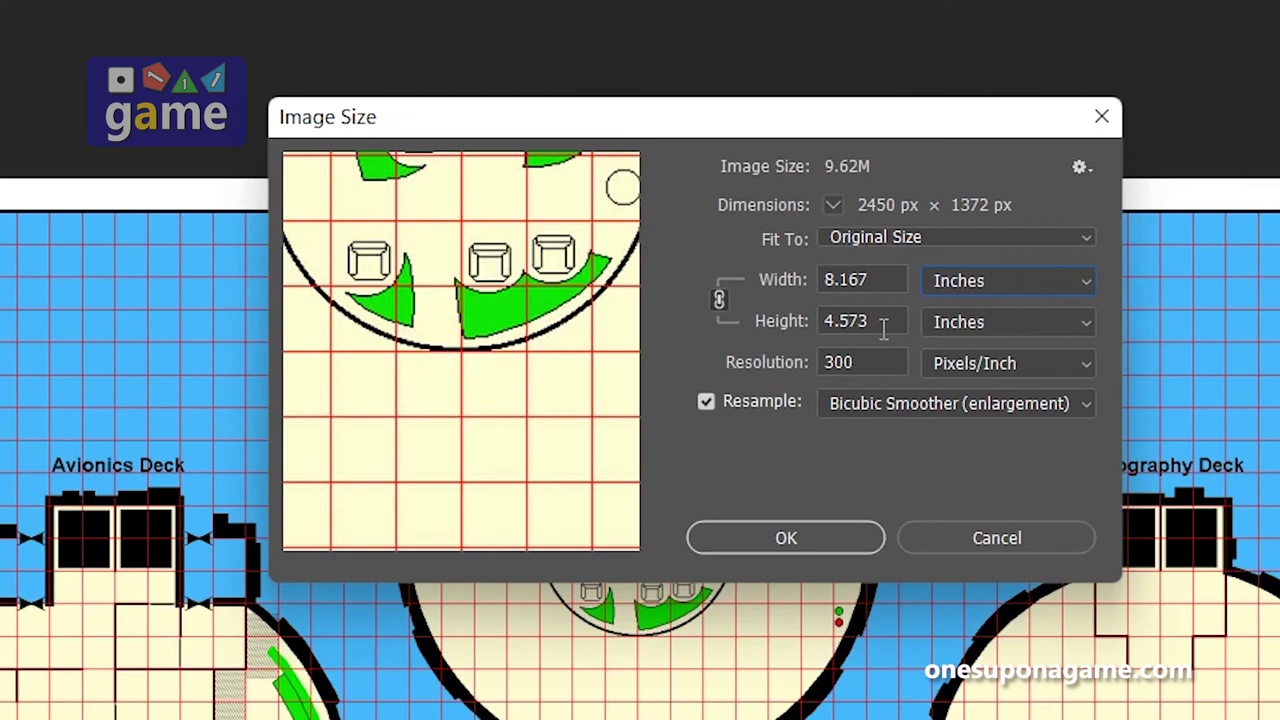
mouse_move(609, 300)
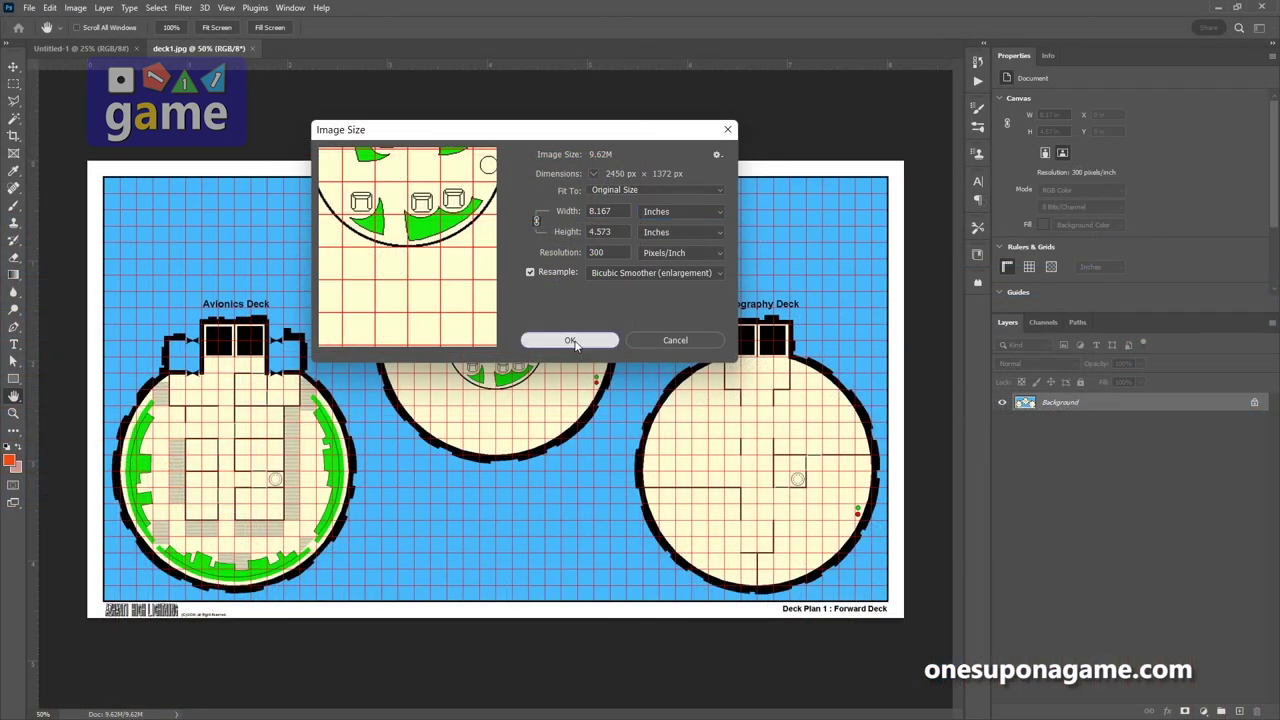
left_click(655, 338)
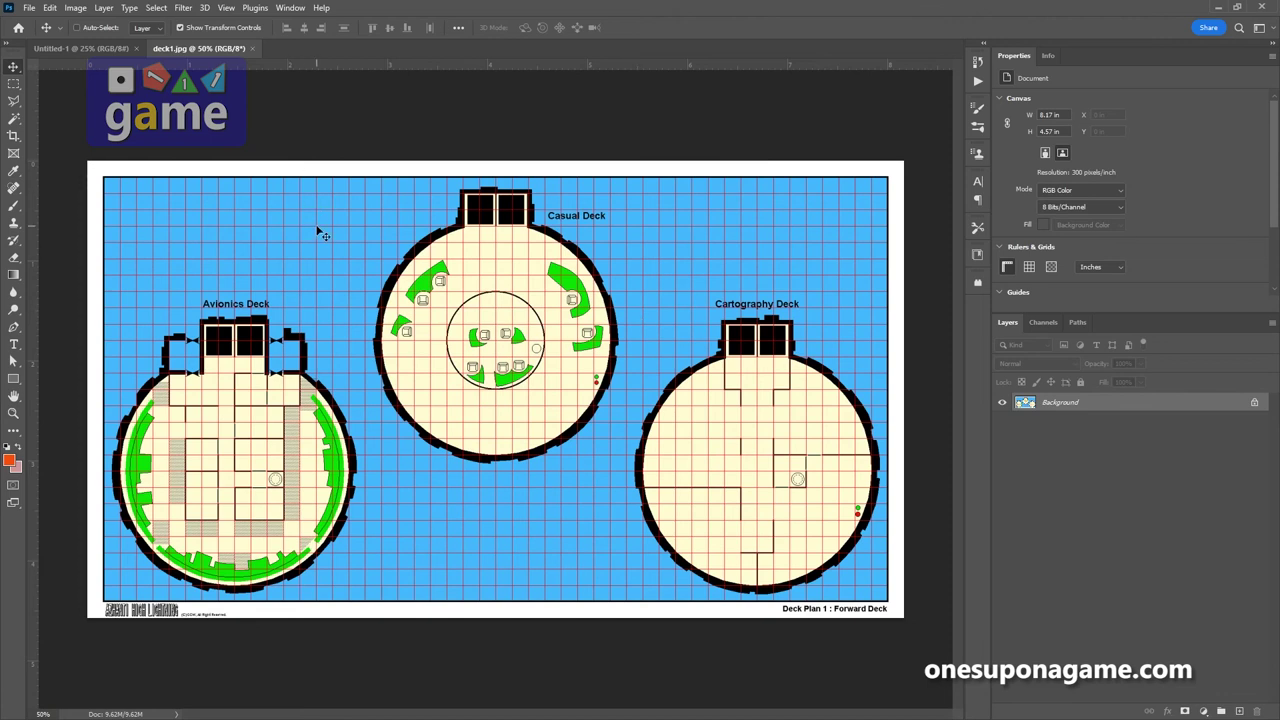
- Close deck1.jpg, leave Photoshop for File Explorer and open the images folder inside Azhanti_2.0.vmod.zip
left_click(252, 48)
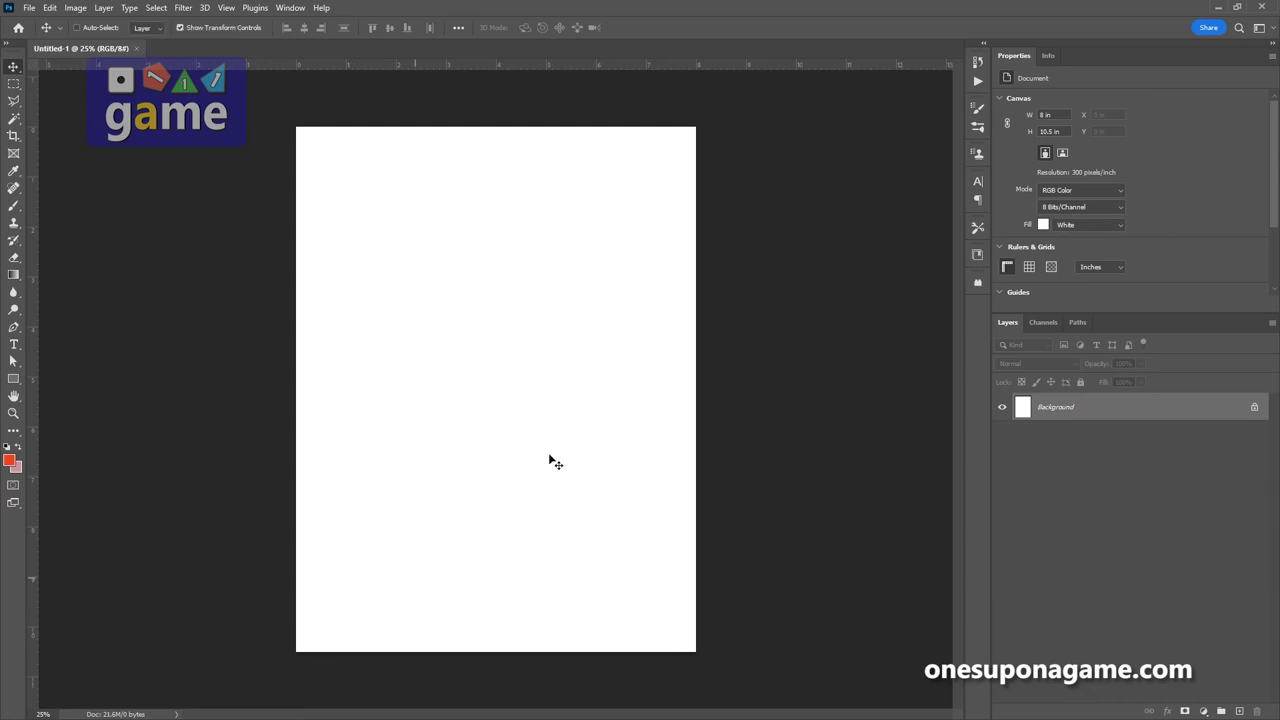
left_click(1215, 9)
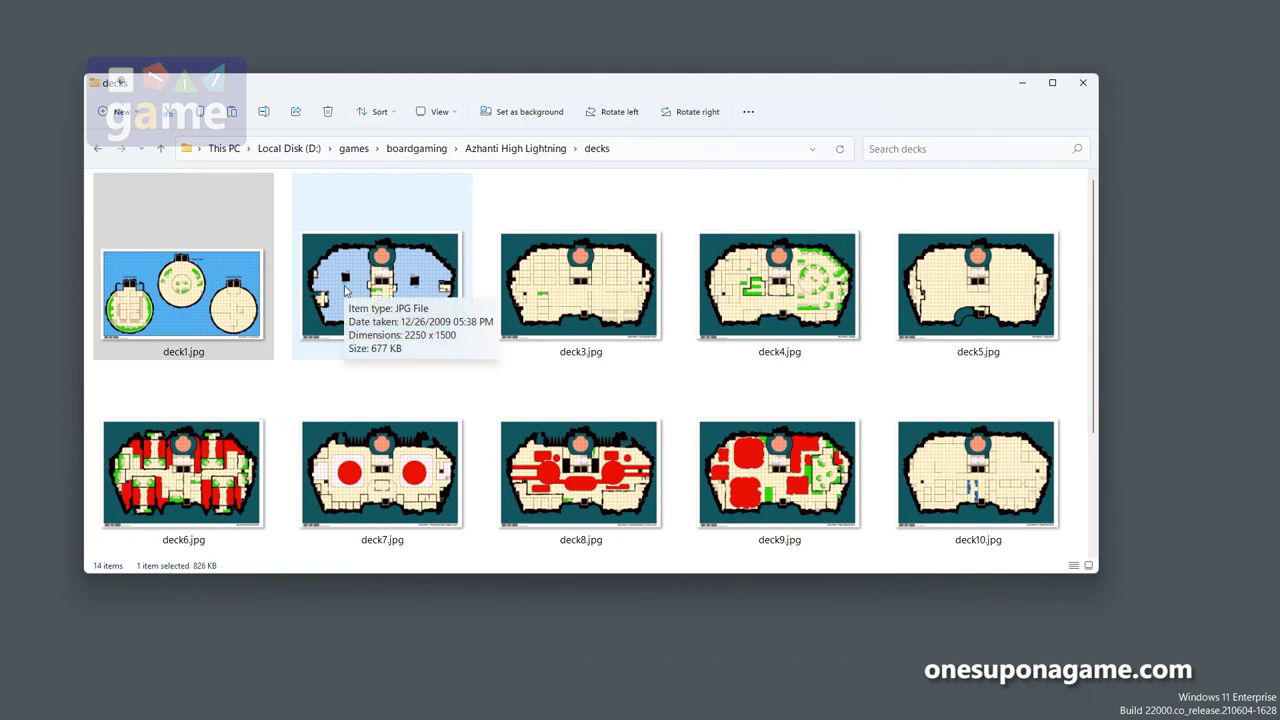
left_click(494, 155)
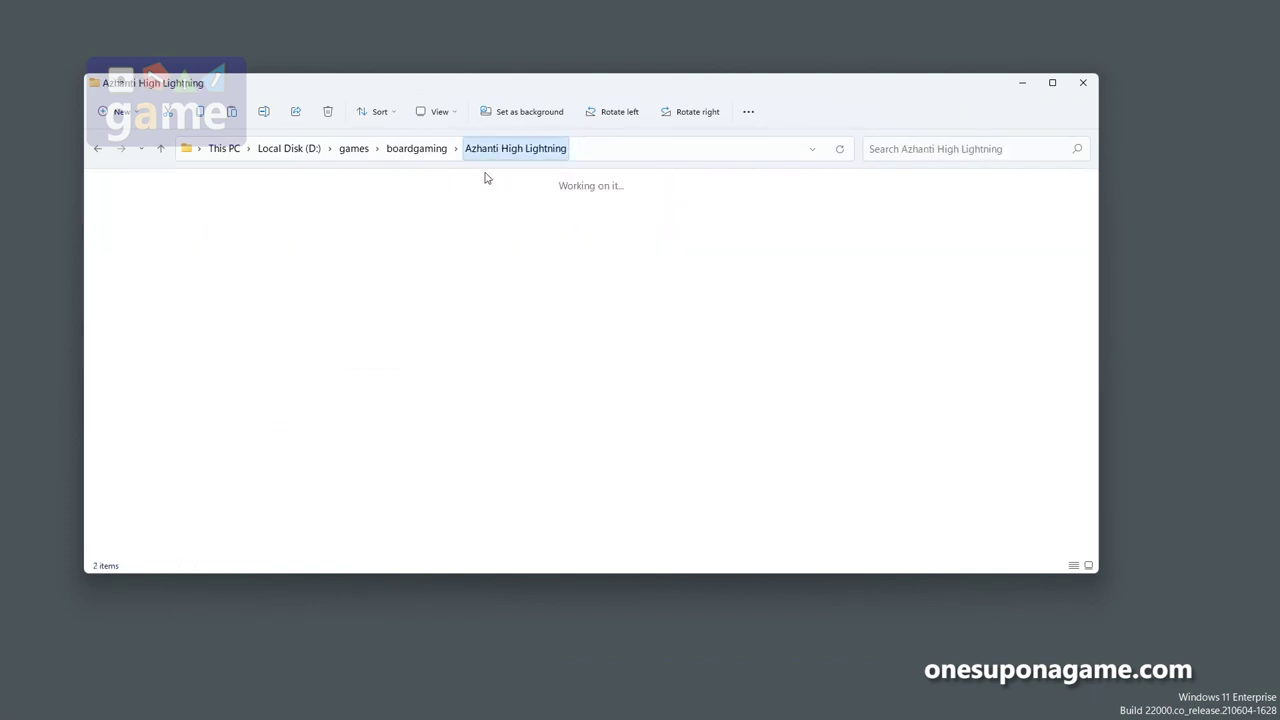
double_click(172, 222)
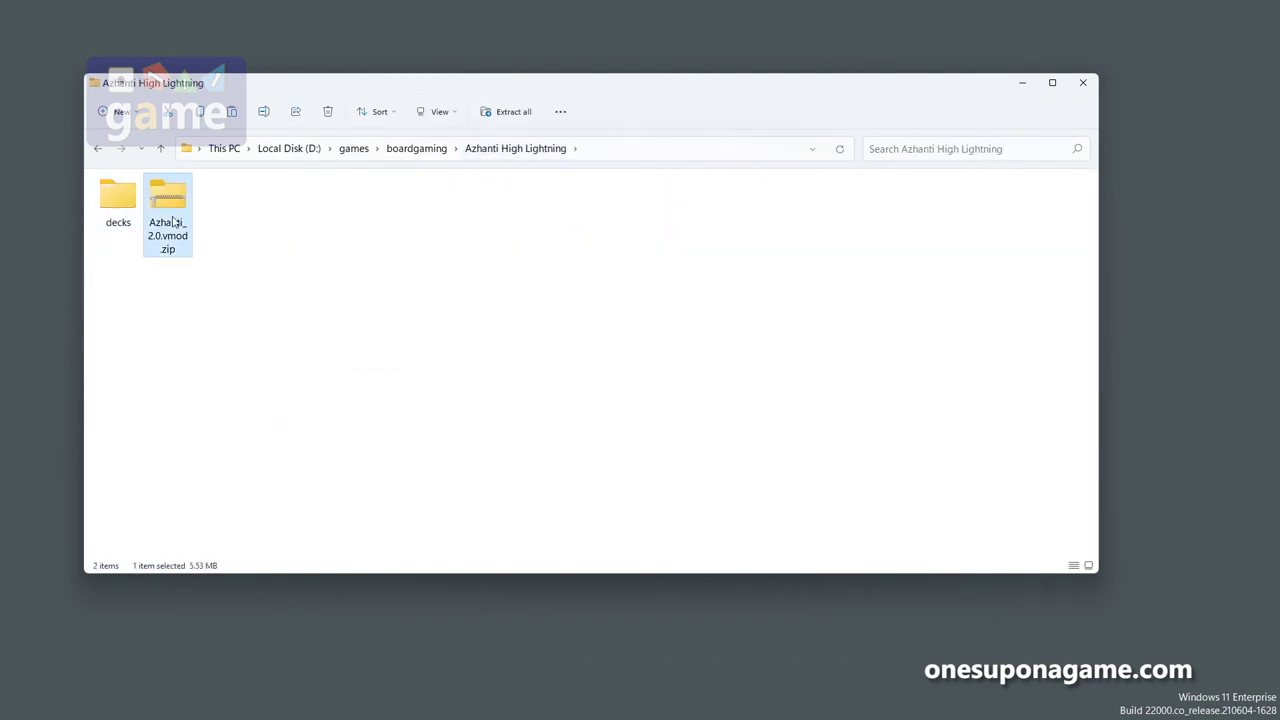
double_click(166, 220)
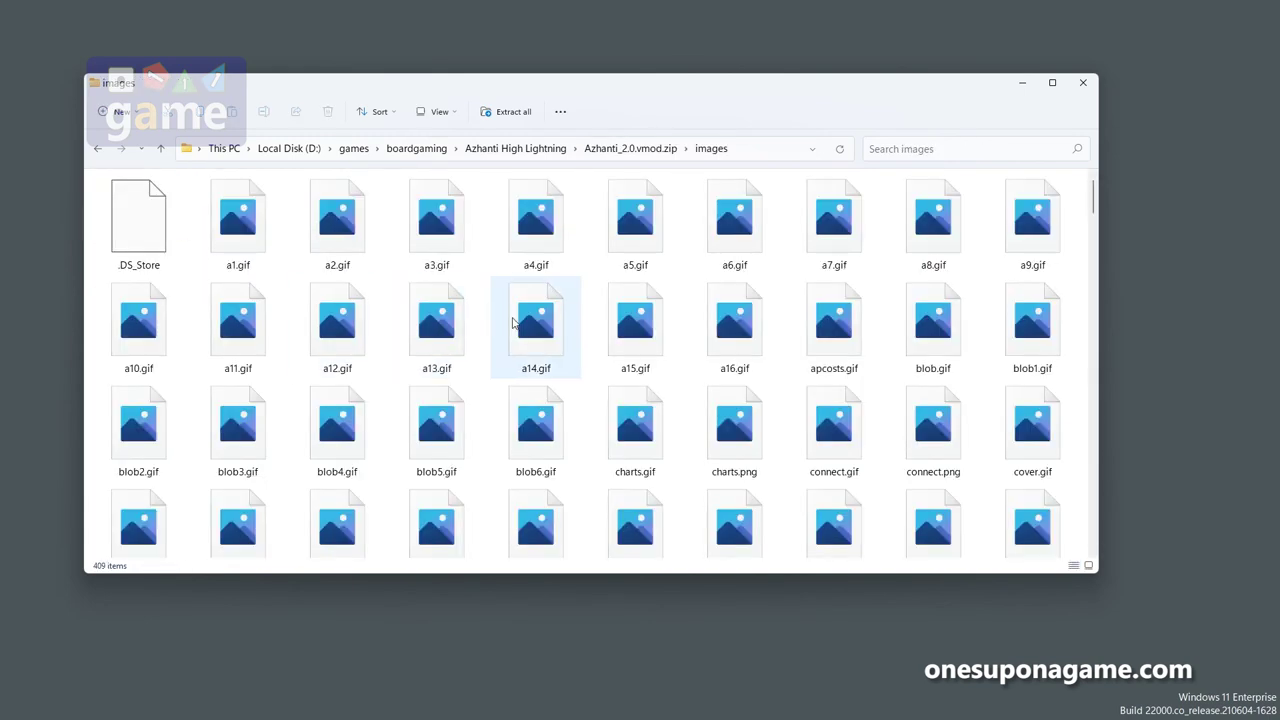
- Show the archive's images folder as a detailed list sorted by file type in descending order
scroll(514, 323, "down", 10)
scroll(514, 323, "up", 6)
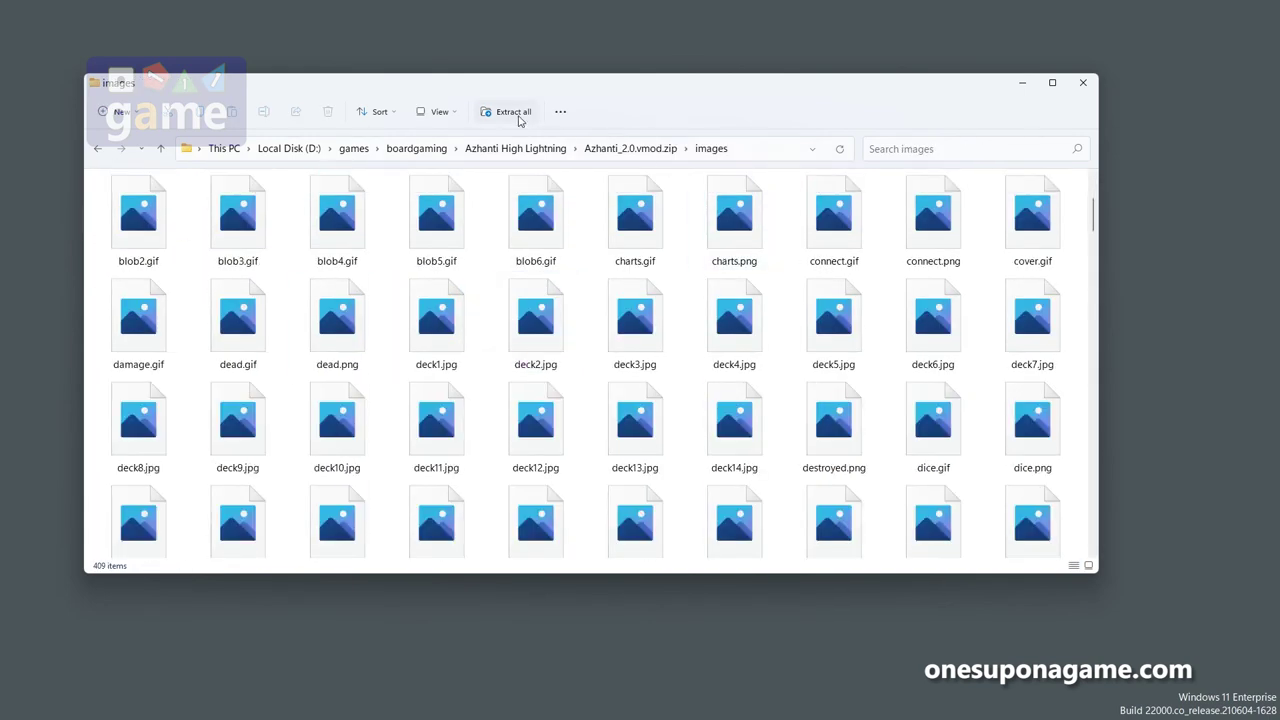
left_click(437, 112)
left_click(438, 248)
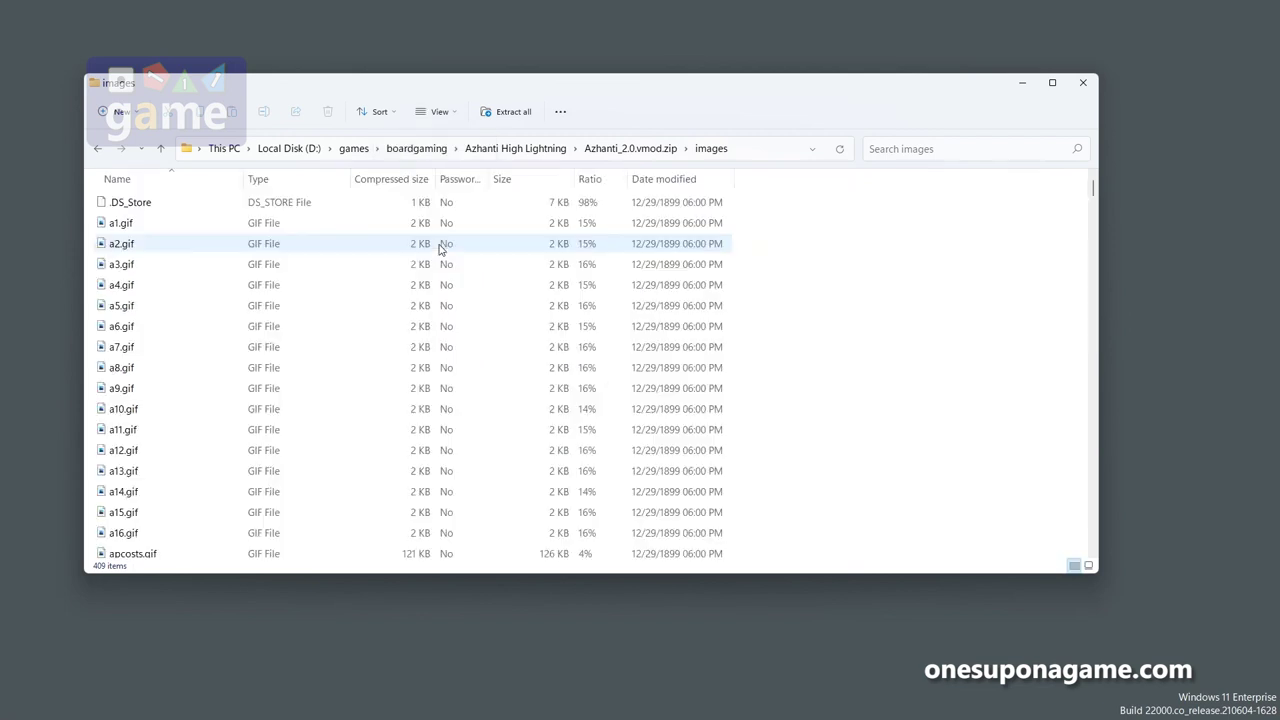
left_click(284, 182)
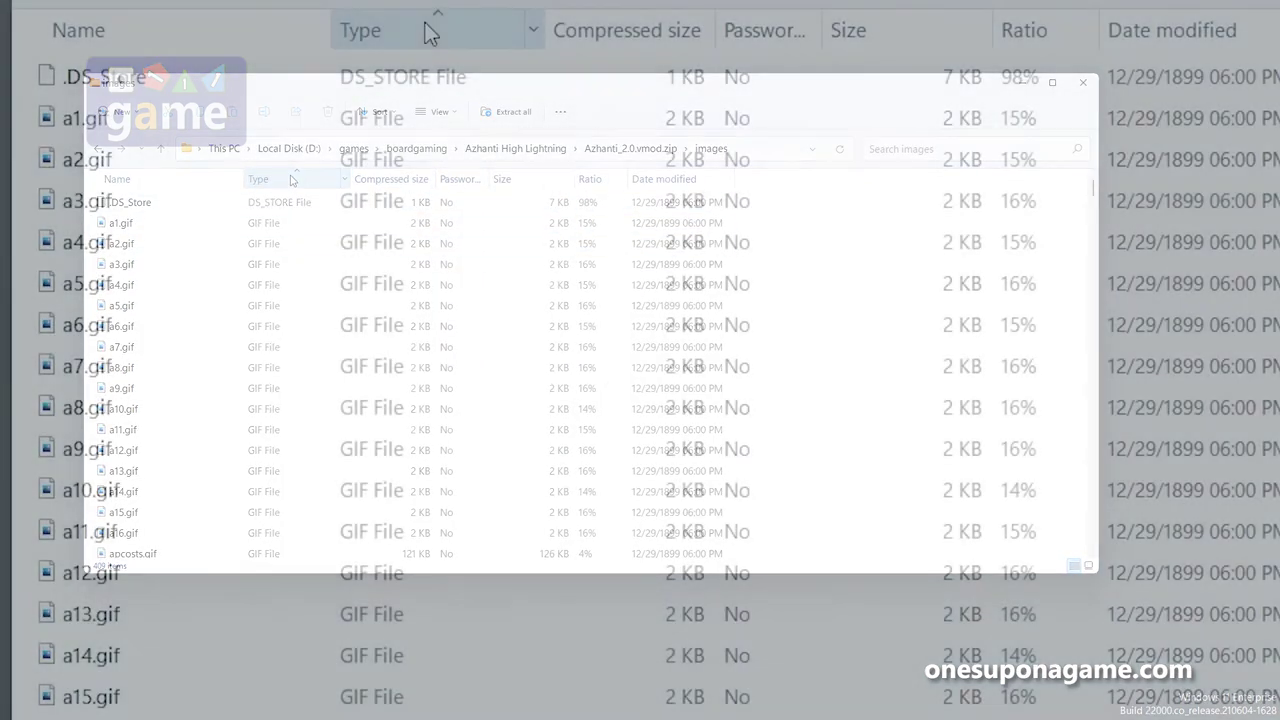
left_click(425, 30)
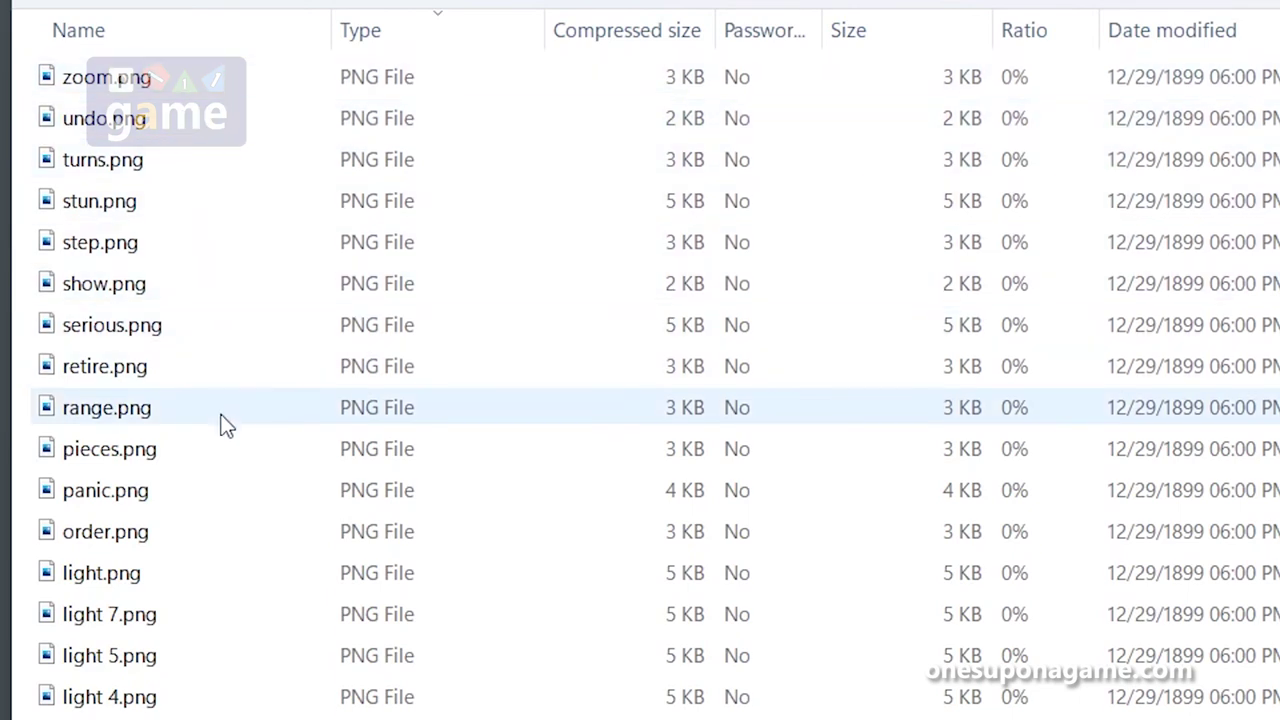
- Look through the type-sorted list of the module's PNG, JPG and GIF images
scroll(223, 430, "down", 4)
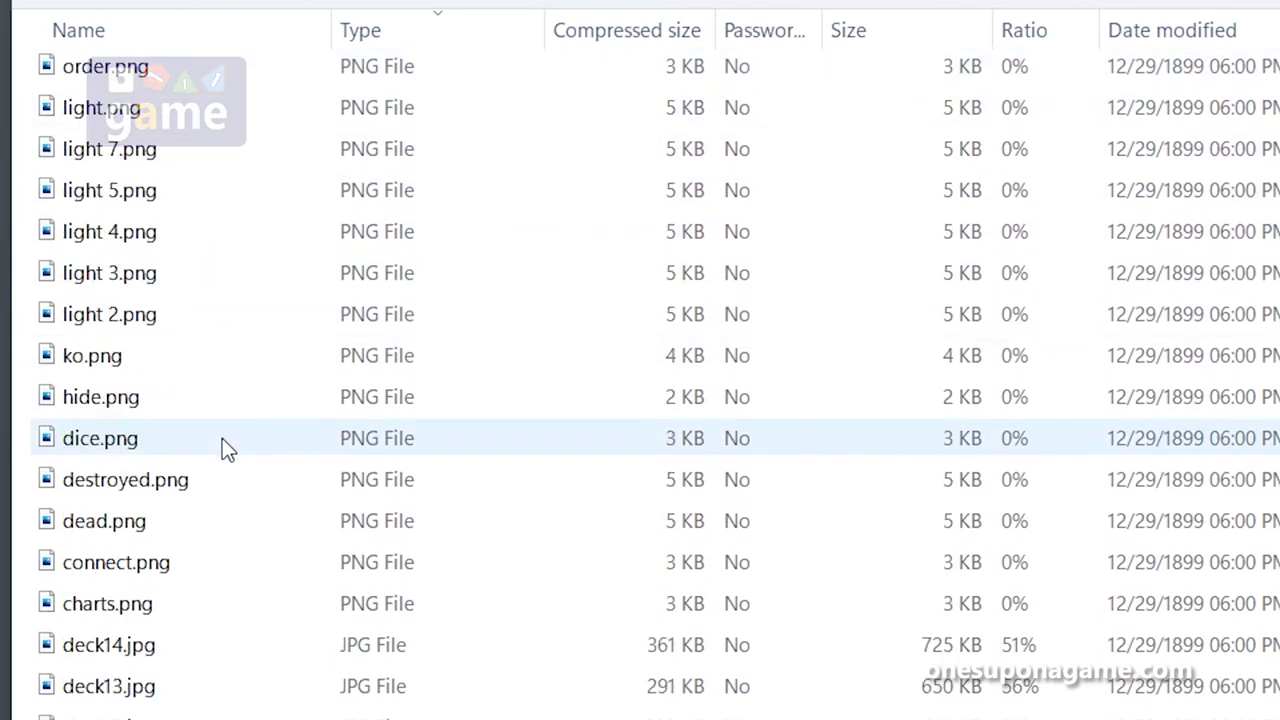
scroll(222, 438, "down", 9)
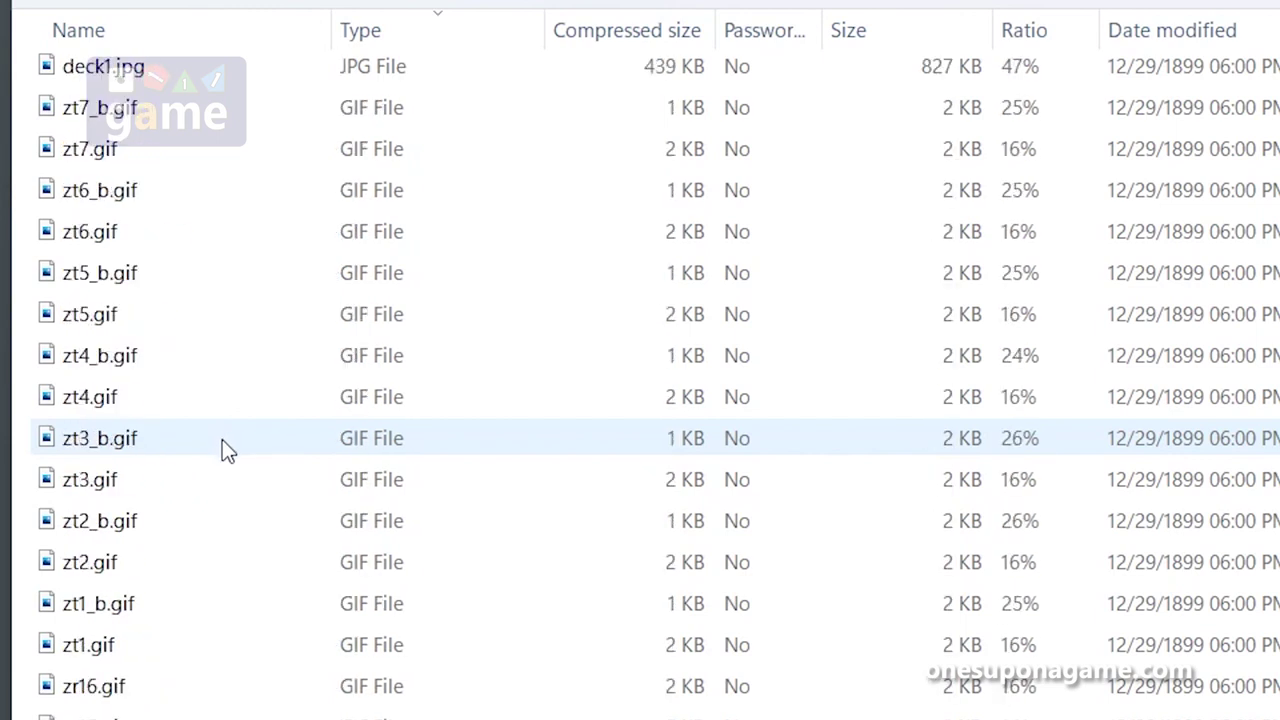
scroll(153, 388, "down", 4)
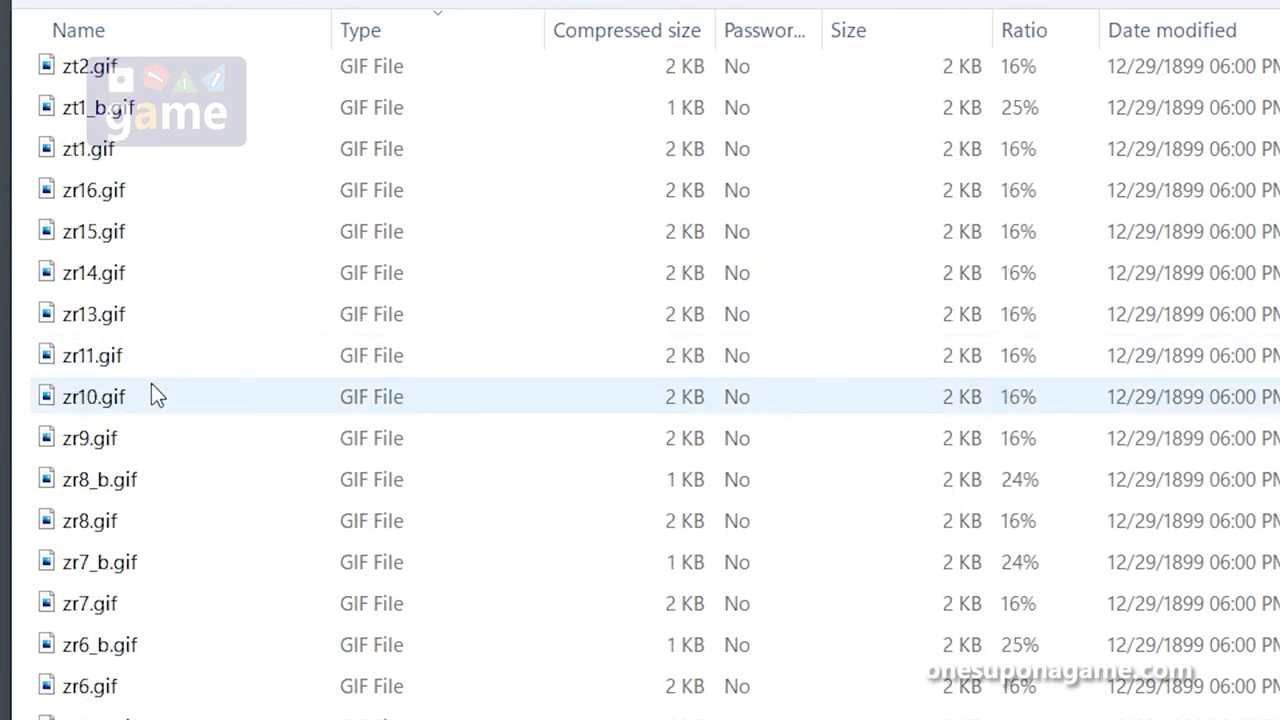
scroll(153, 395, "down", 6)
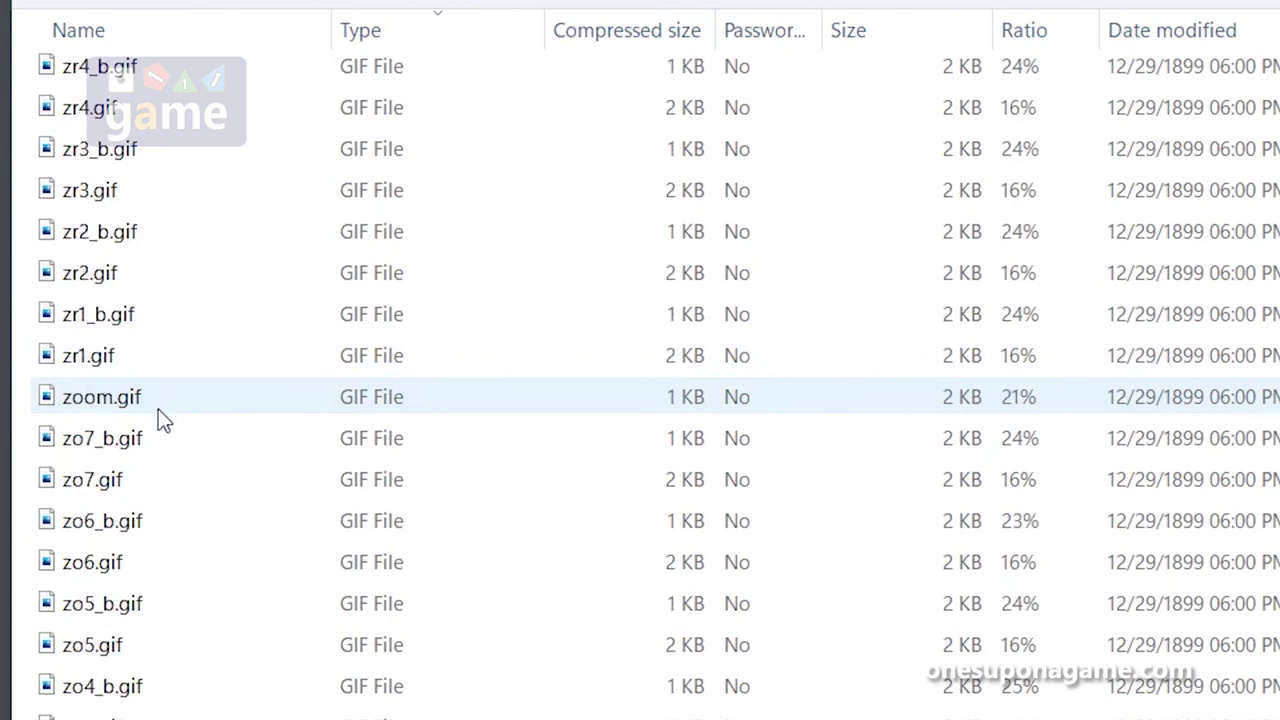
scroll(160, 410, "down", 7)
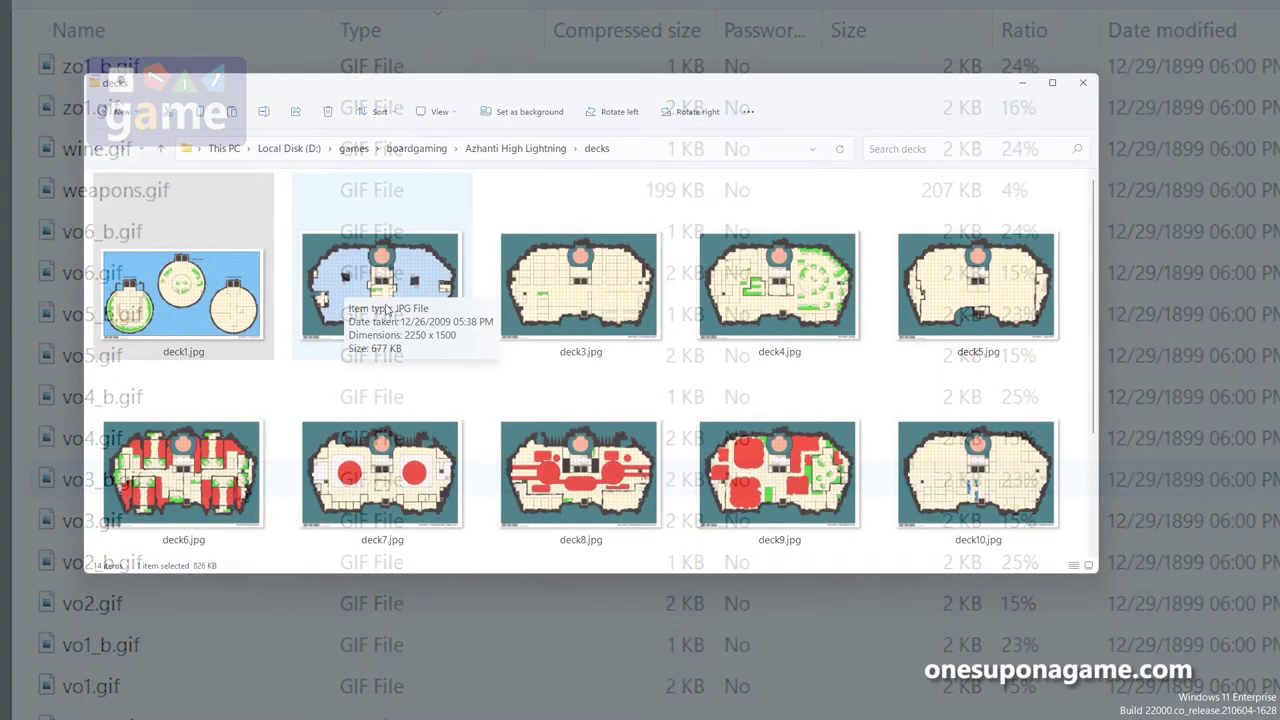